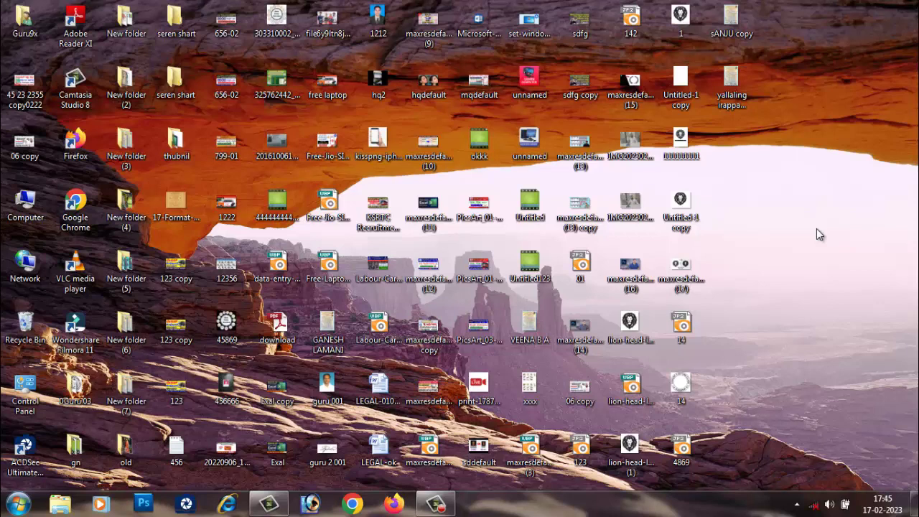
- Launch Adobe Photoshop CS5 from All Programs > Adobe Master Collection CS5
{"action": "left_click", "coordinate": [18, 504]}
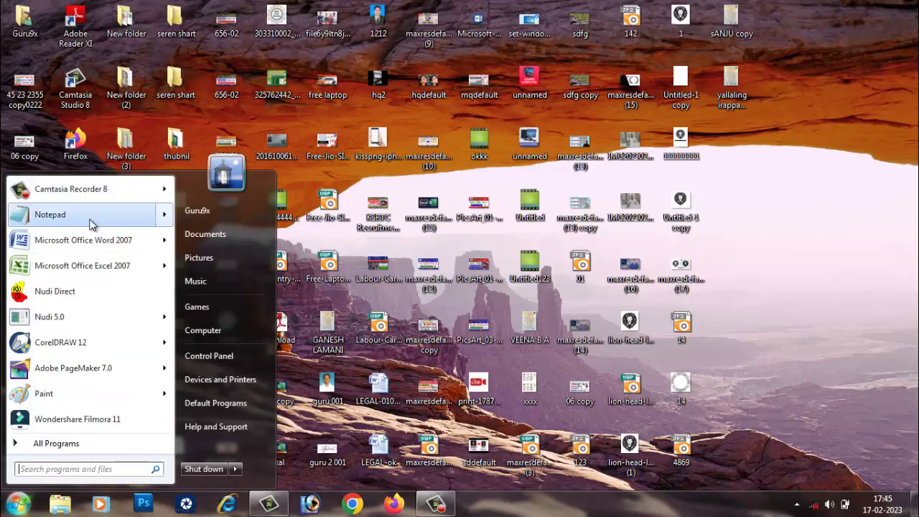
{"action": "left_click", "coordinate": [62, 445]}
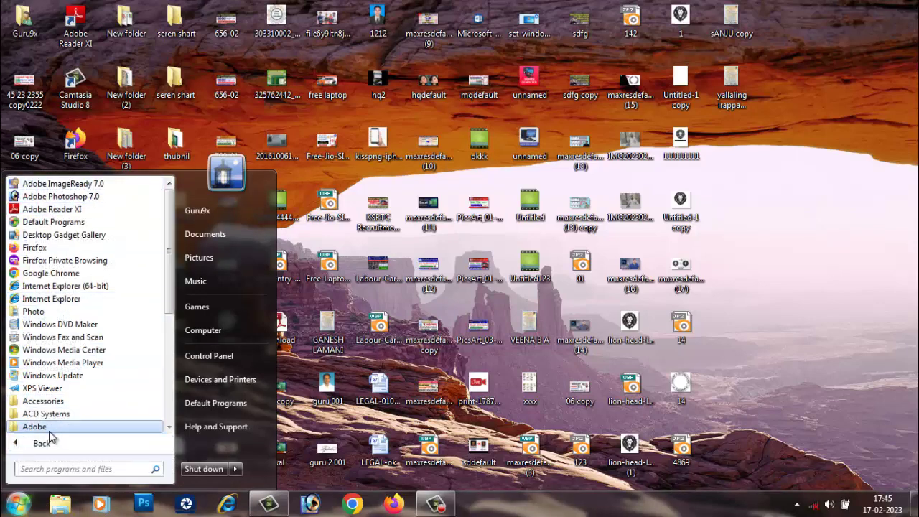
{"action": "scroll", "coordinate": [51, 434], "scroll_direction": "down", "scroll_amount": 1}
{"action": "scroll", "coordinate": [50, 434], "scroll_direction": "down", "scroll_amount": 1}
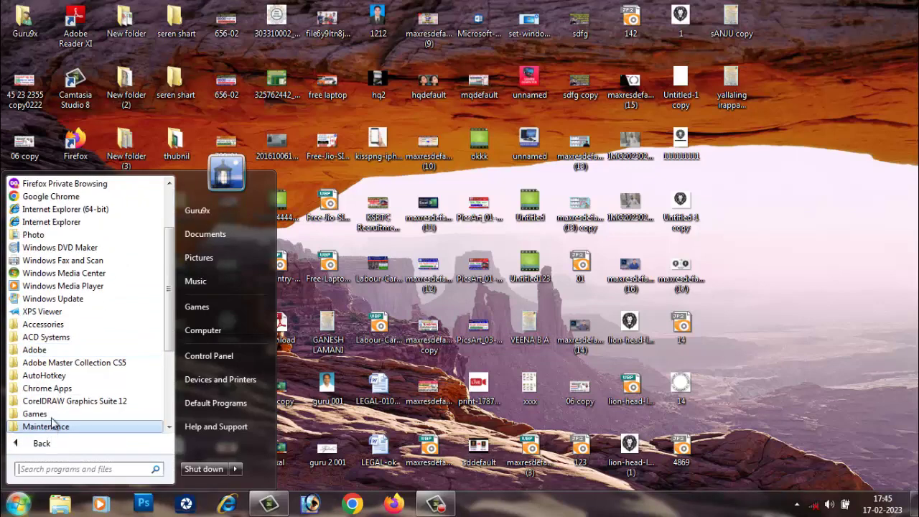
{"action": "left_click", "coordinate": [91, 365]}
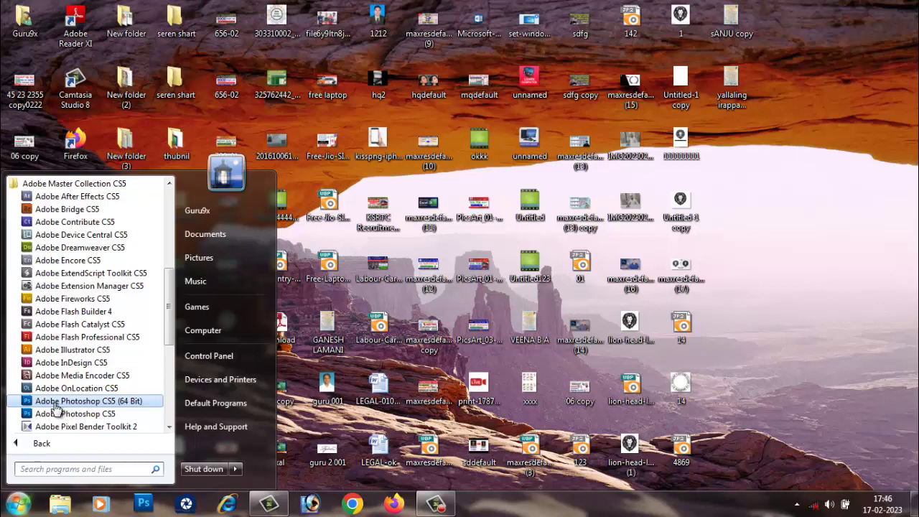
{"action": "left_click", "coordinate": [96, 417]}
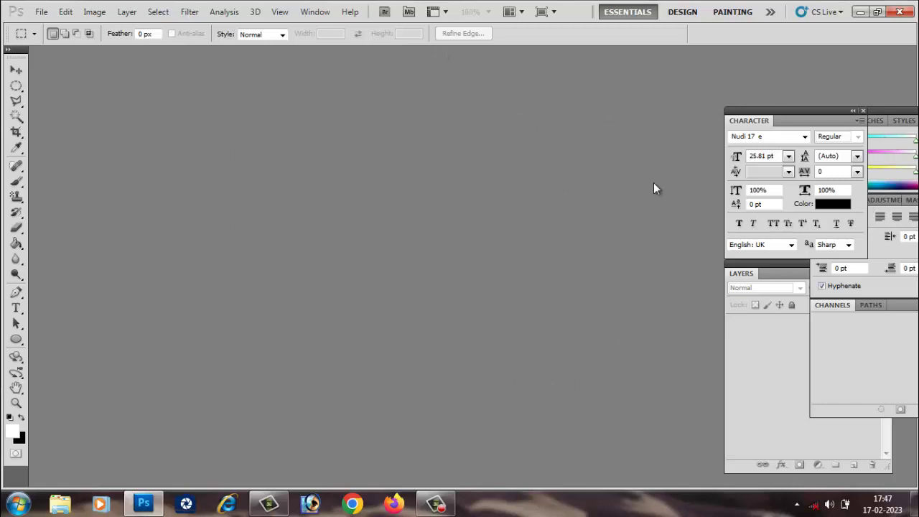
- Close the Character panel and the Color/Paragraph panel group
{"action": "left_click", "coordinate": [863, 111]}
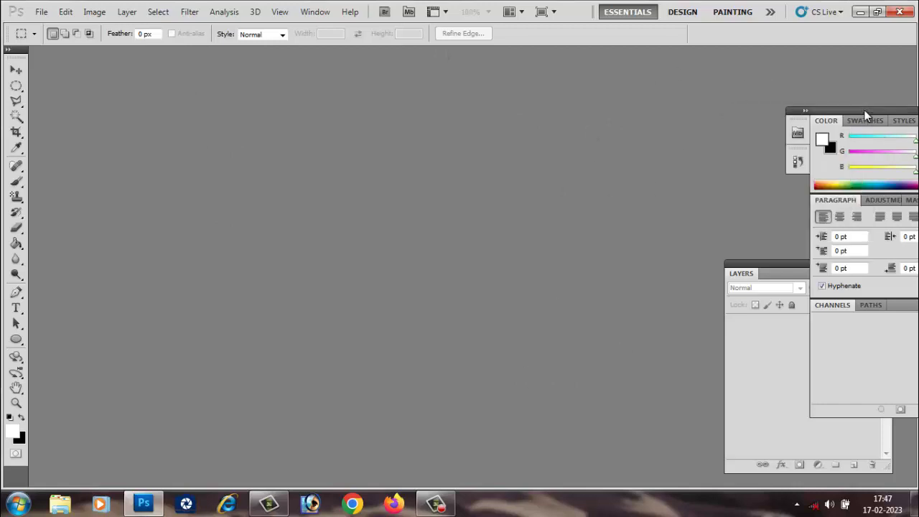
{"action": "left_click_drag", "start_coordinate": [828, 112], "coordinate": [670, 112]}
{"action": "left_click", "coordinate": [787, 113]}
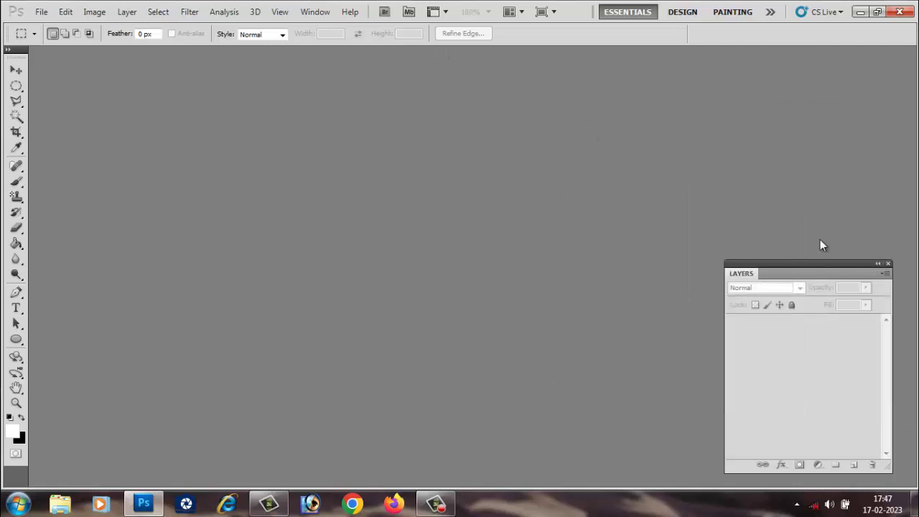
- Dock the Layers panel, close it, then restore it via Window > Layers
{"action": "mouse_move", "coordinate": [818, 262]}
{"action": "left_mouse_down"}
{"action": "mouse_move", "coordinate": [632, 144]}
{"action": "mouse_move", "coordinate": [795, 115]}
{"action": "left_mouse_up"}
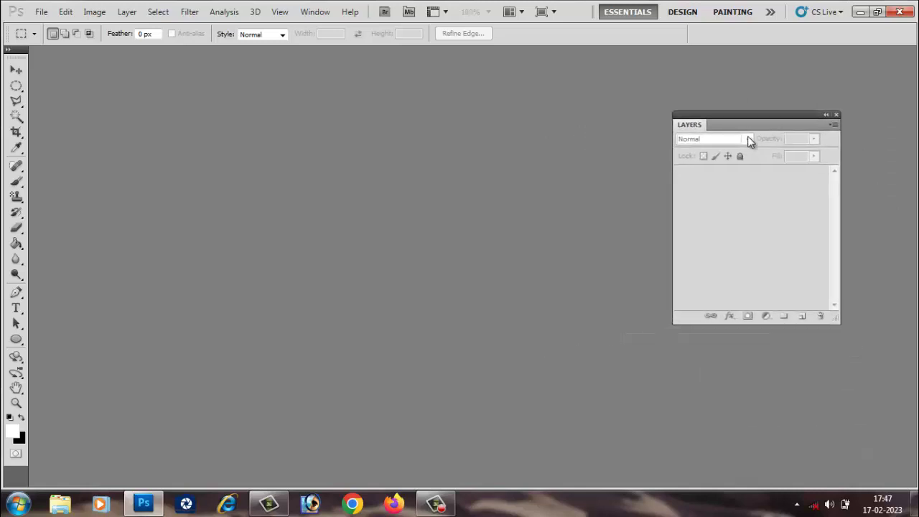
{"action": "left_click_drag", "start_coordinate": [724, 124], "coordinate": [801, 49]}
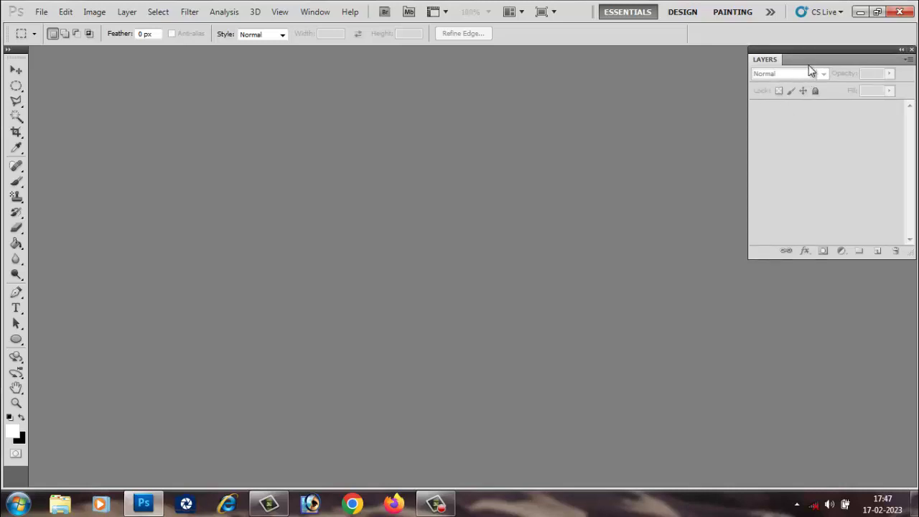
{"action": "left_click", "coordinate": [911, 49]}
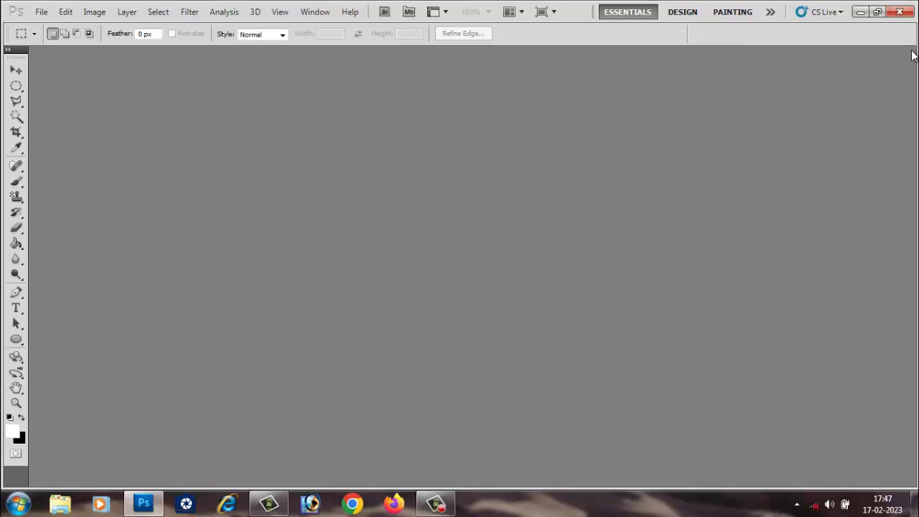
{"action": "left_click", "coordinate": [322, 14]}
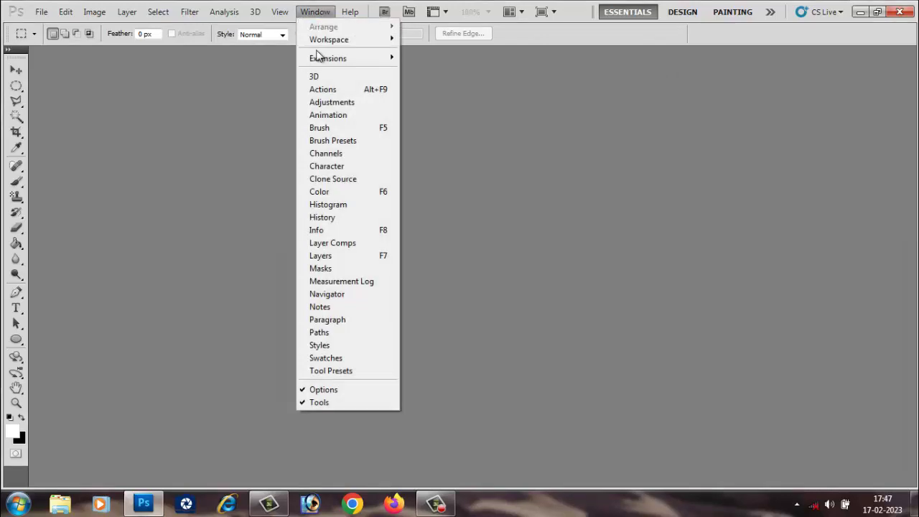
{"action": "left_click", "coordinate": [348, 266]}
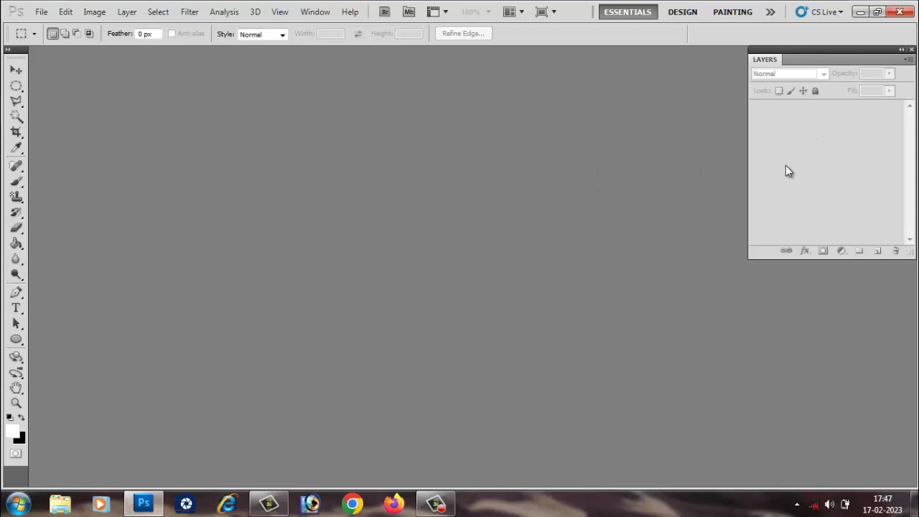
{"action": "left_click", "coordinate": [39, 13]}
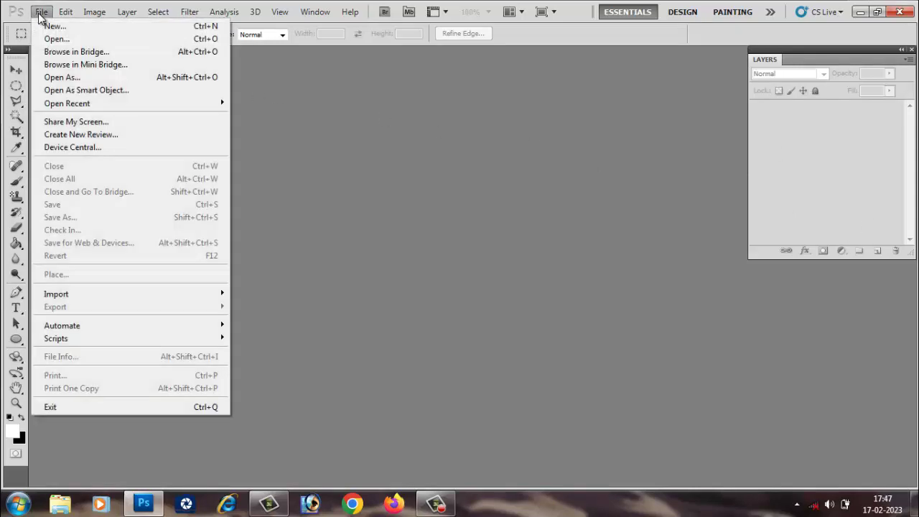
{"action": "left_click", "coordinate": [183, 29]}
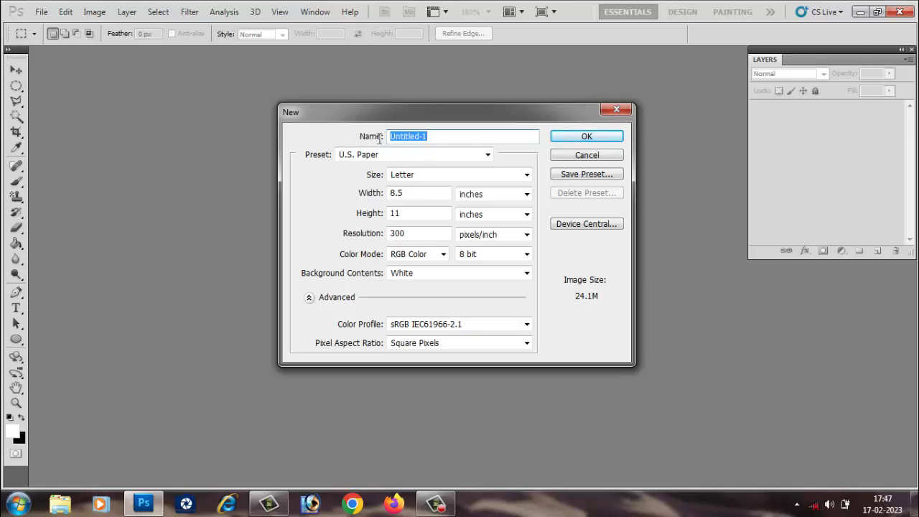
{"action": "left_click", "coordinate": [435, 182]}
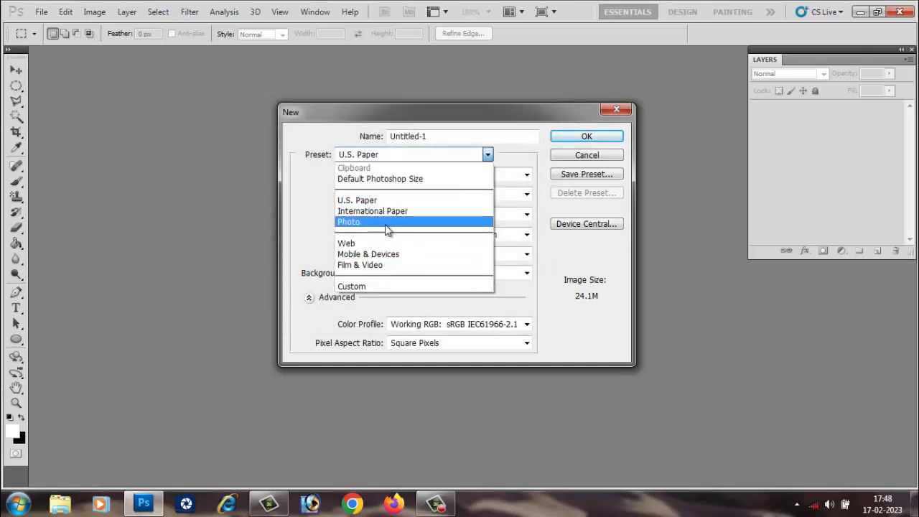
{"action": "left_click", "coordinate": [375, 287]}
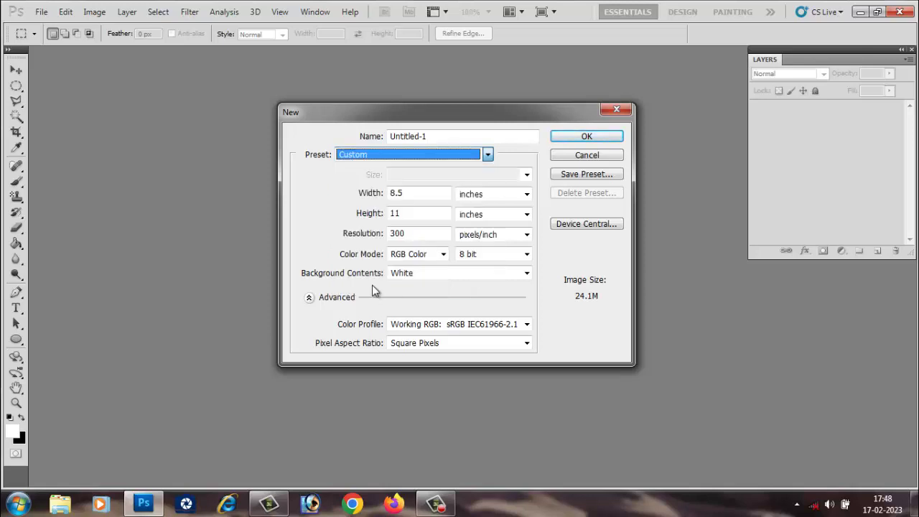
{"action": "left_click", "coordinate": [410, 192]}
{"action": "left_click", "coordinate": [373, 193]}
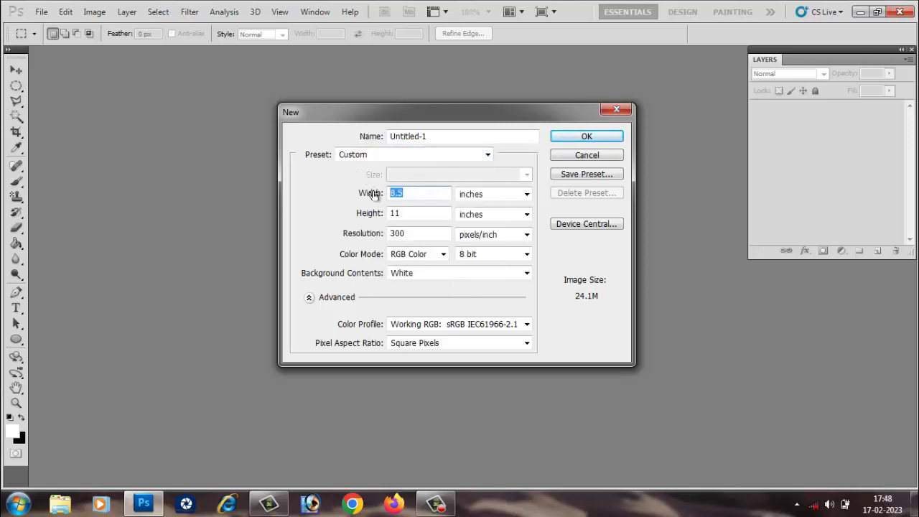
{"action": "type", "text": "6"}
{"action": "left_click", "coordinate": [364, 214]}
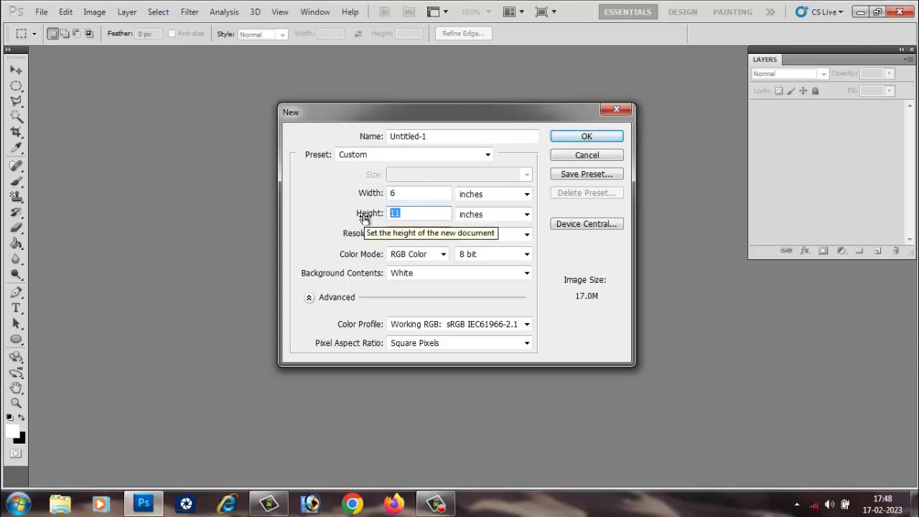
{"action": "type", "text": "12"}
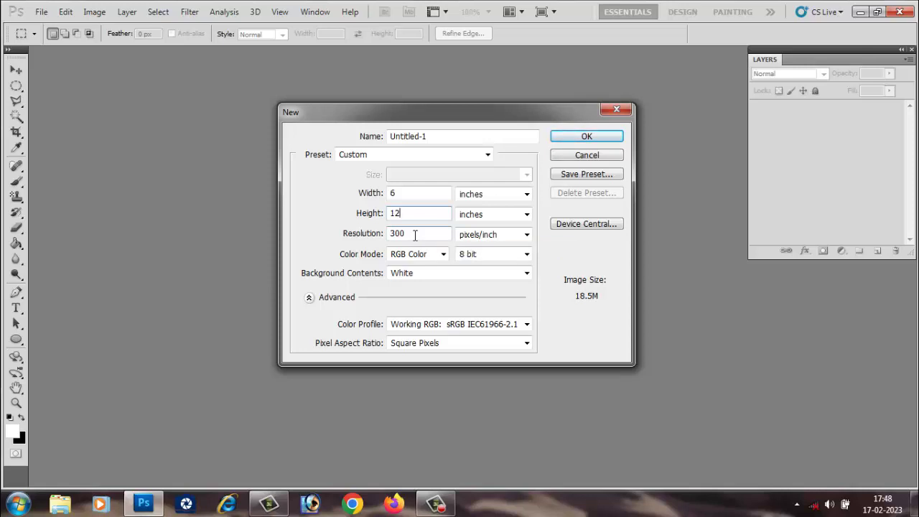
{"action": "double_click", "coordinate": [415, 237]}
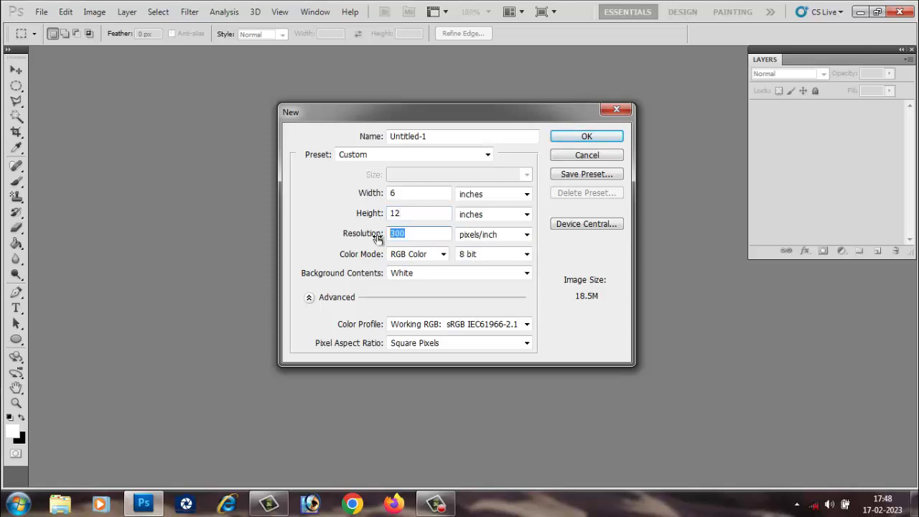
{"action": "type", "text": "72"}
{"action": "left_click", "coordinate": [584, 137]}
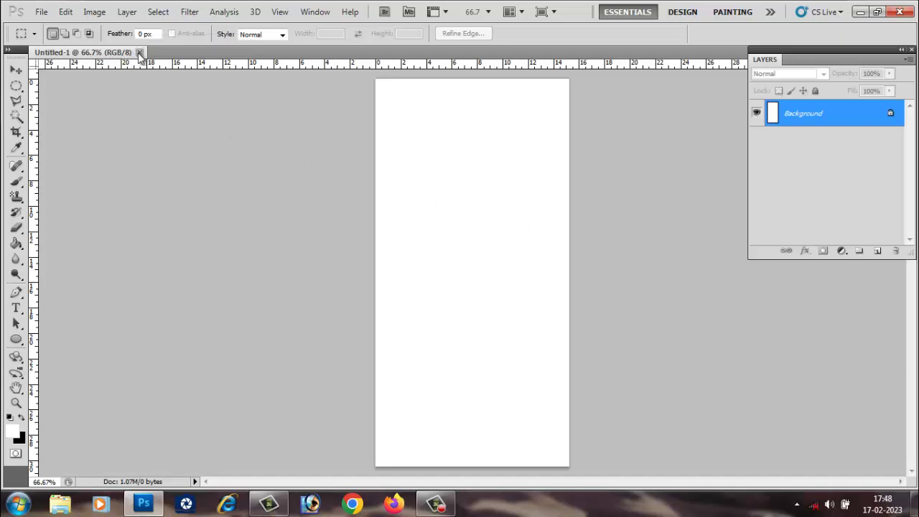
{"action": "left_click", "coordinate": [140, 52]}
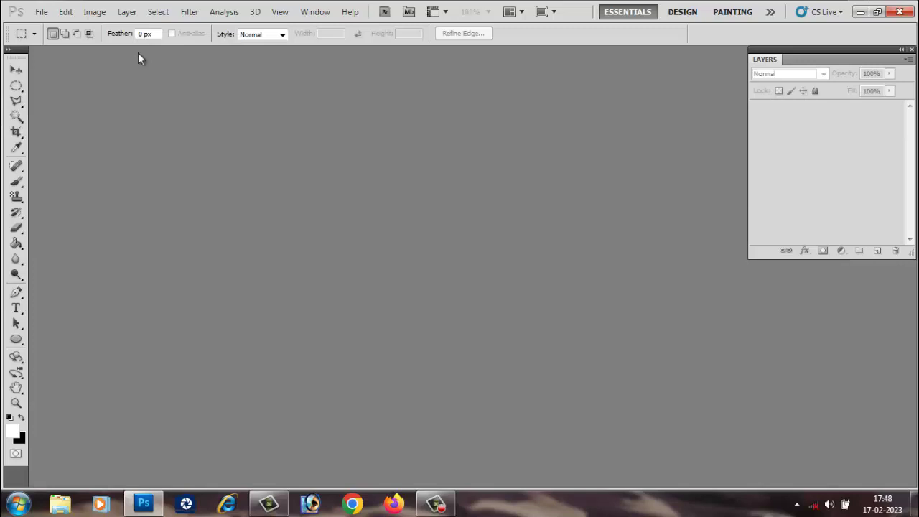
- Create a new Untitled-1 document 4 in wide, 6 in high at 72 pixels/inch
{"action": "left_click", "coordinate": [42, 13]}
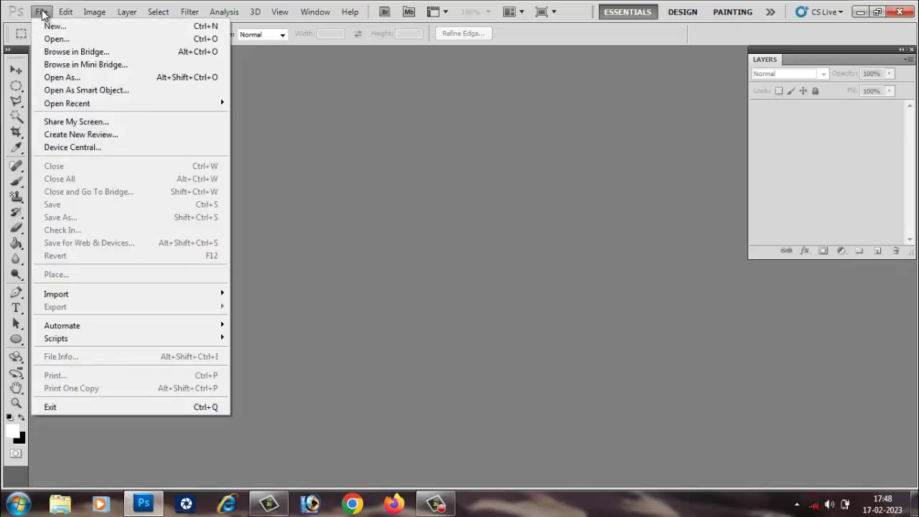
{"action": "left_click", "coordinate": [47, 24]}
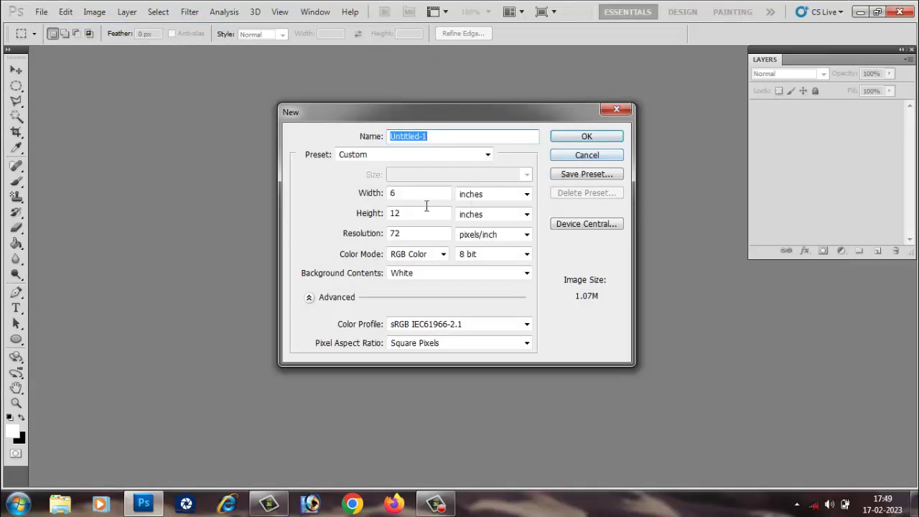
{"action": "double_click", "coordinate": [417, 214]}
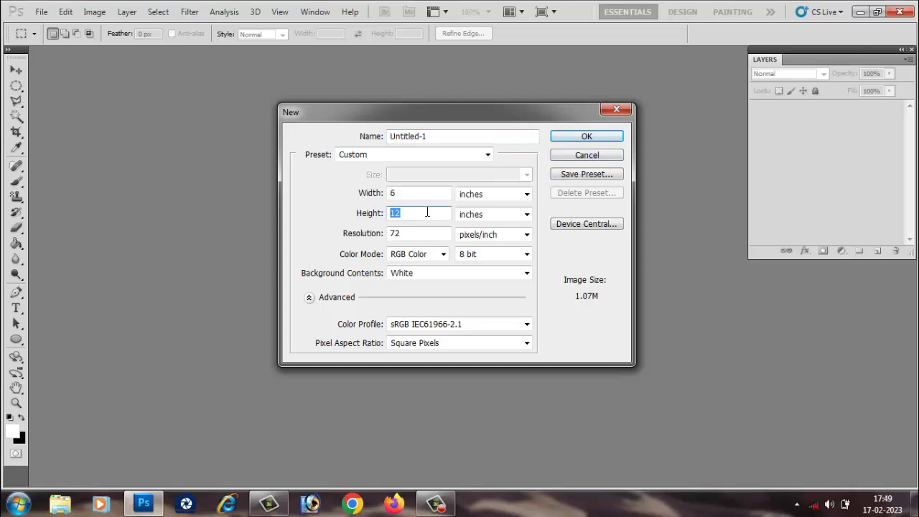
{"action": "type", "text": "4"}
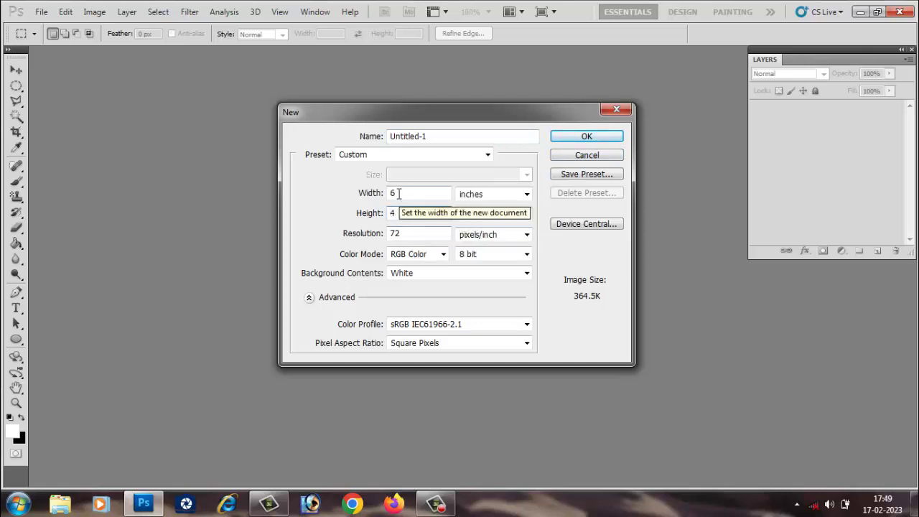
{"action": "double_click", "coordinate": [399, 194]}
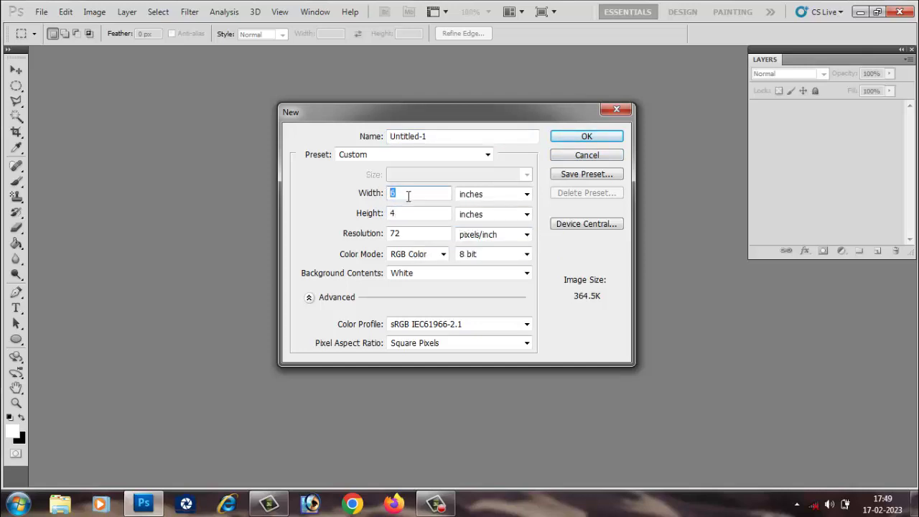
{"action": "type", "text": "4"}
{"action": "double_click", "coordinate": [414, 213]}
{"action": "type", "text": "6"}
{"action": "left_click", "coordinate": [578, 137]}
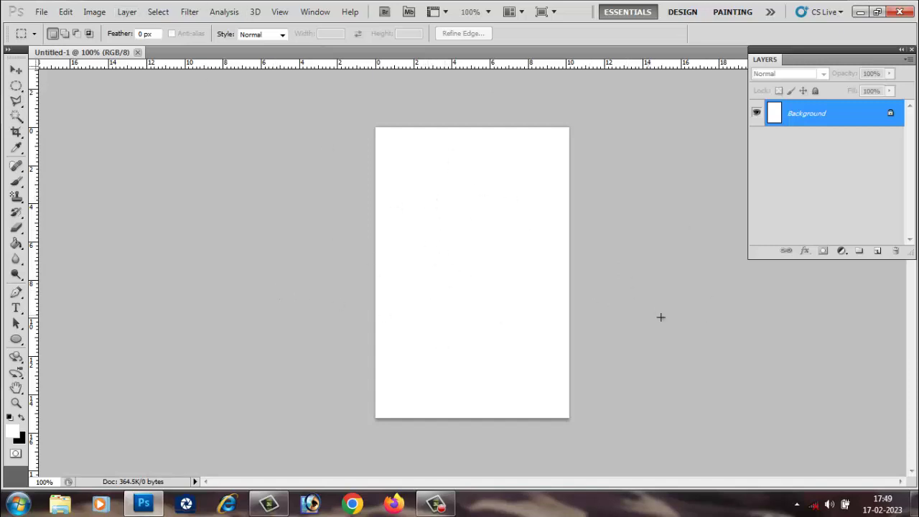
- Leave Canvas Size unchanged and rotate the canvas 90° clockwise into landscape
{"action": "left_click", "coordinate": [67, 13]}
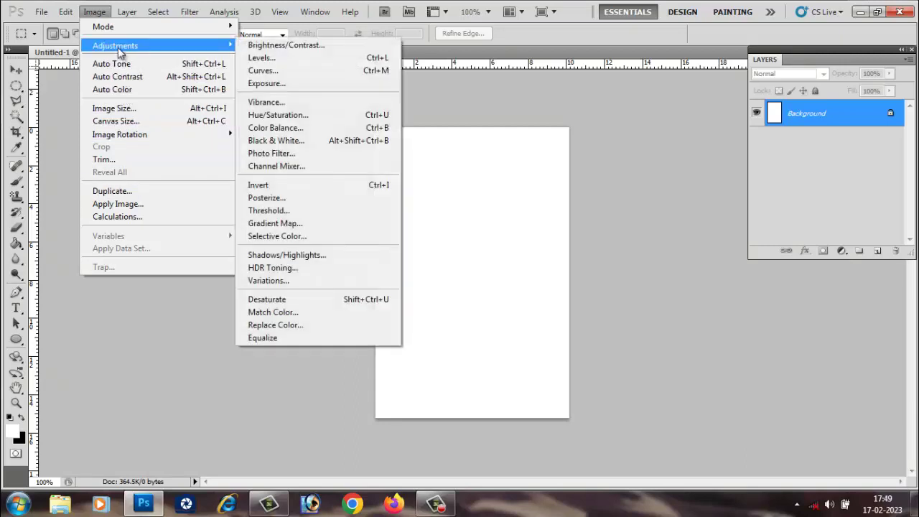
{"action": "left_click", "coordinate": [115, 121]}
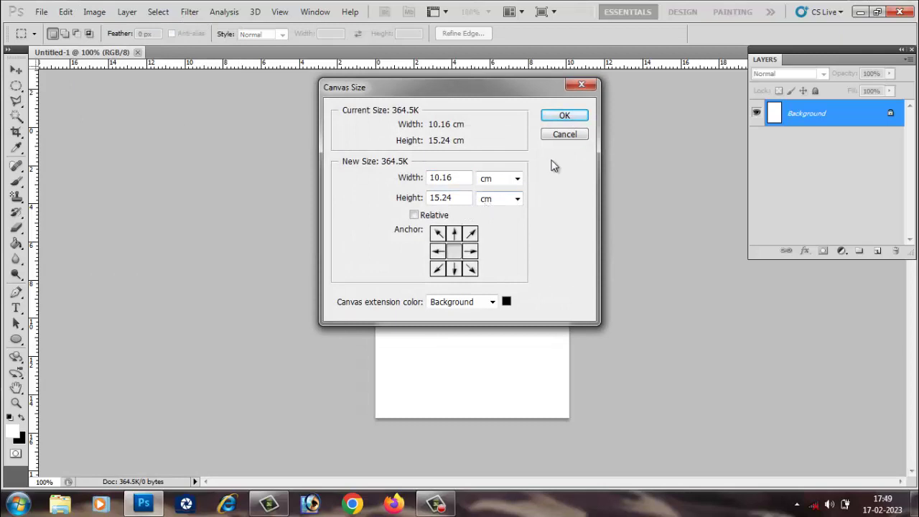
{"action": "left_click", "coordinate": [565, 135]}
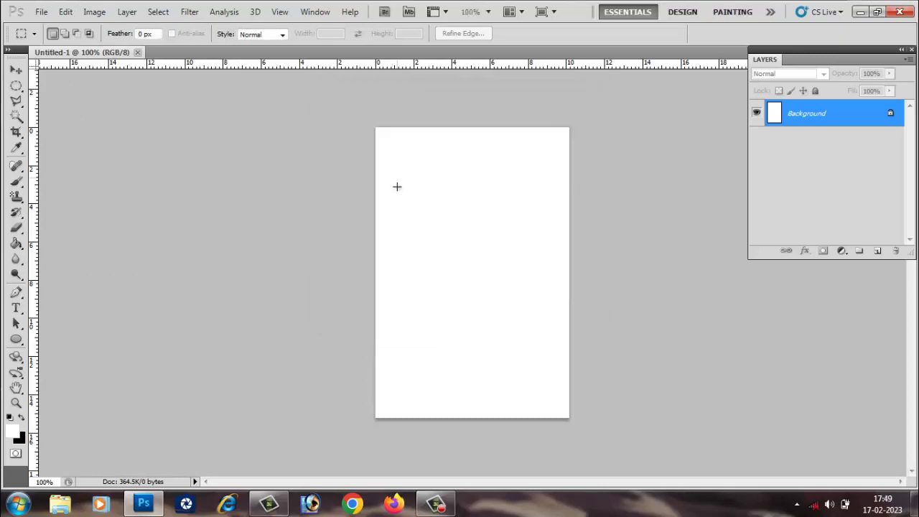
{"action": "left_click", "coordinate": [94, 13]}
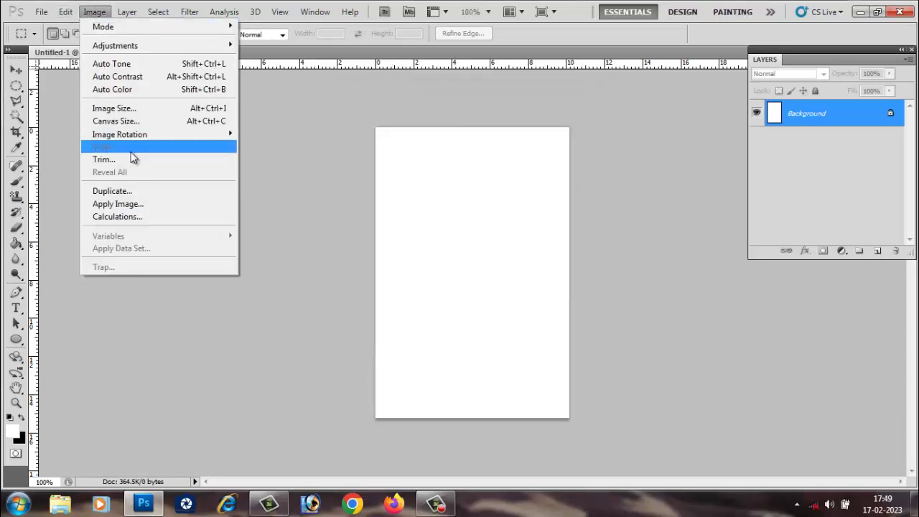
{"action": "mouse_move", "coordinate": [120, 134]}
{"action": "left_click", "coordinate": [260, 146]}
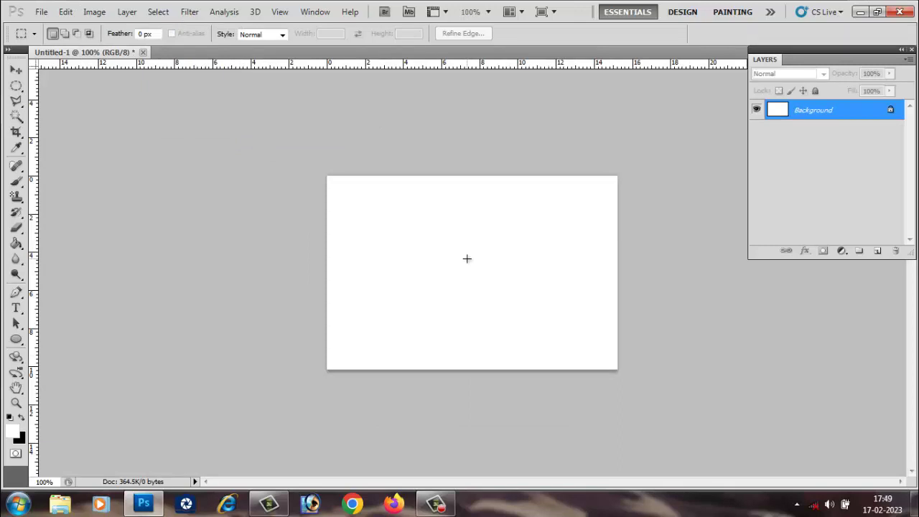
- Dismiss the script error popup and Alt-scroll to zoom the canvas to about 195%
{"action": "left_click", "coordinate": [594, 191]}
{"action": "scroll", "coordinate": [521, 291], "scroll_direction": "up", "scroll_amount": 5}
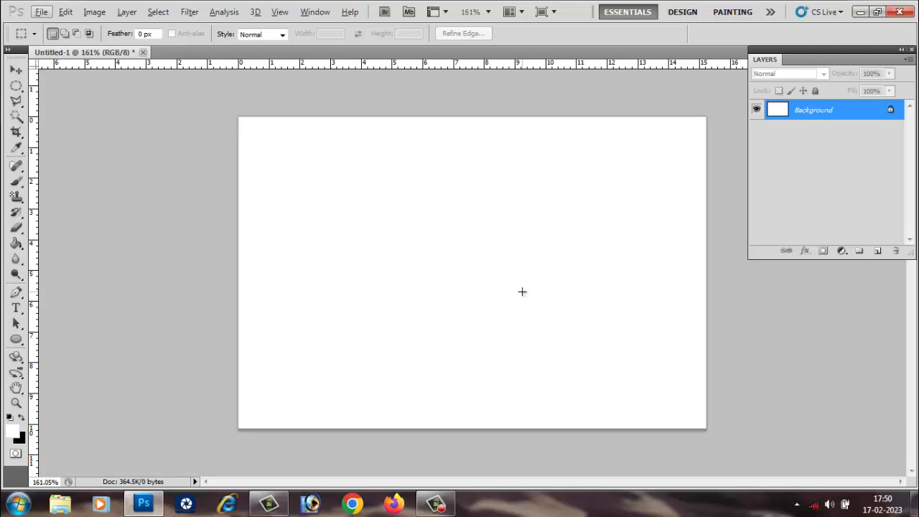
{"action": "key", "text": "alt"}
{"action": "scroll", "coordinate": [522, 292], "scroll_direction": "up", "scroll_amount": 1}
{"action": "scroll", "coordinate": [522, 291], "scroll_direction": "down", "scroll_amount": 2}
{"action": "scroll", "coordinate": [522, 292], "scroll_direction": "up", "scroll_amount": 3}
{"action": "scroll", "coordinate": [522, 291], "scroll_direction": "down", "scroll_amount": 1}
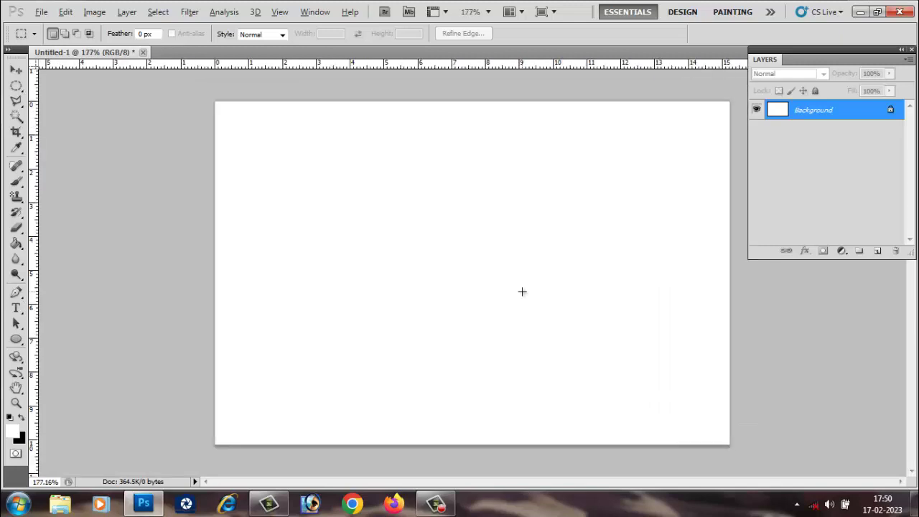
{"action": "scroll", "coordinate": [521, 291], "scroll_direction": "down", "scroll_amount": 1}
{"action": "scroll", "coordinate": [522, 292], "scroll_direction": "up", "scroll_amount": 2}
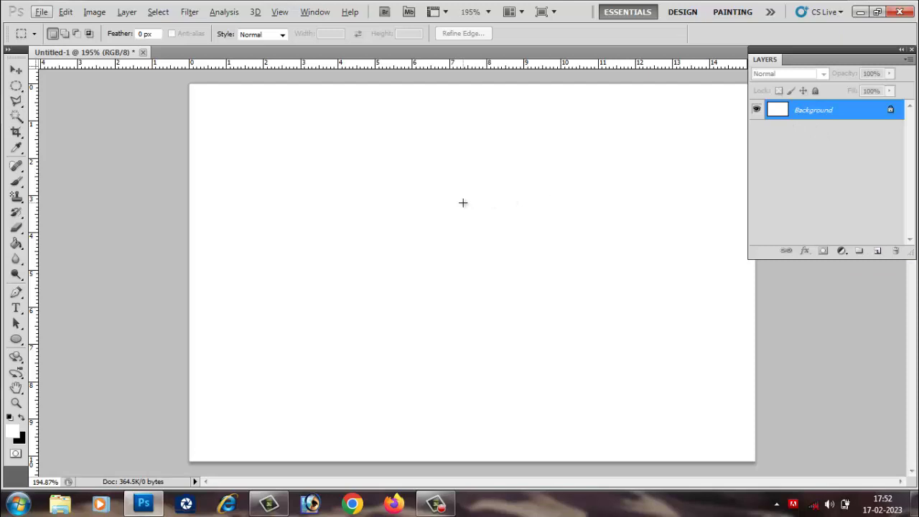
- Add Layer 1 above Background, then create a test Layer 2 via Layer > New and delete it
{"action": "key", "text": "Right"}
{"action": "key", "text": "Right"}
{"action": "key", "text": "Right"}
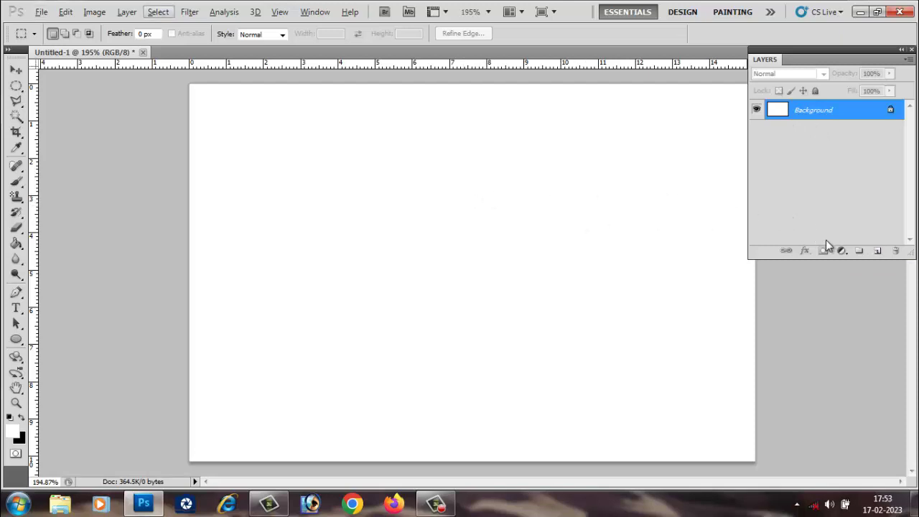
{"action": "left_click", "coordinate": [878, 253]}
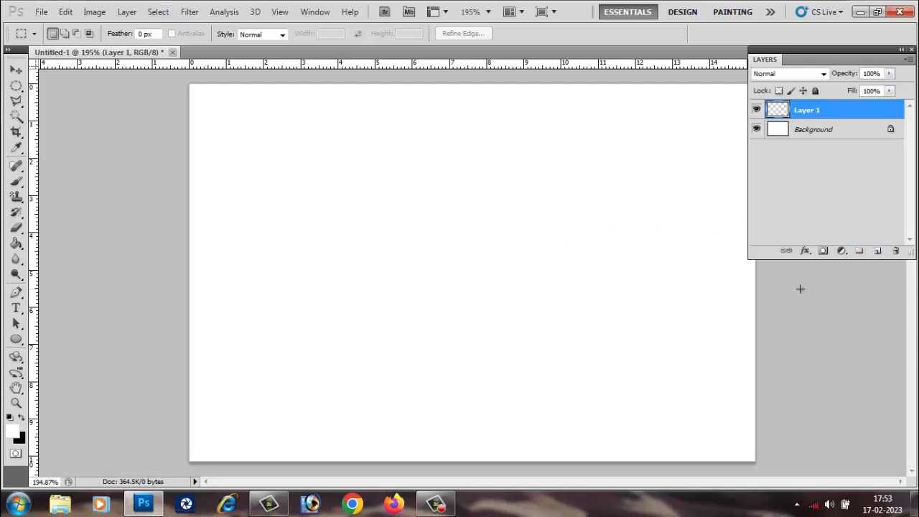
{"action": "left_click", "coordinate": [127, 12]}
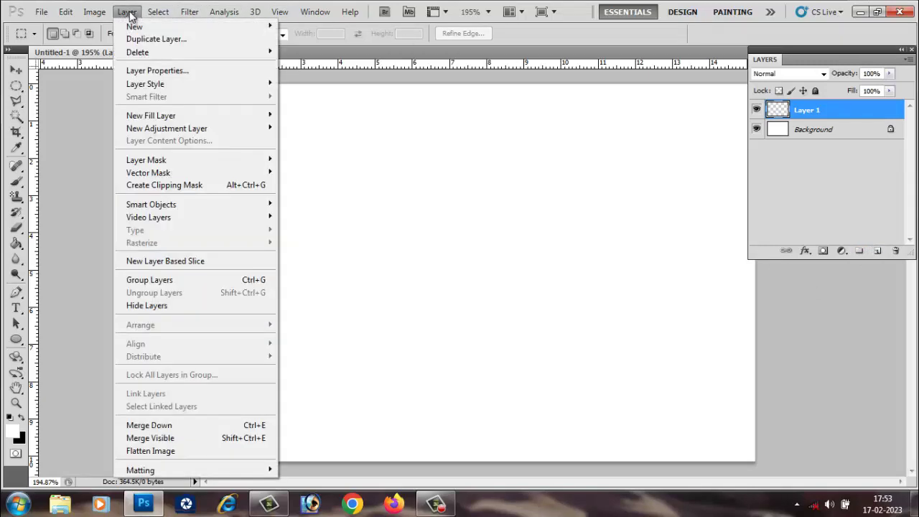
{"action": "mouse_move", "coordinate": [135, 27]}
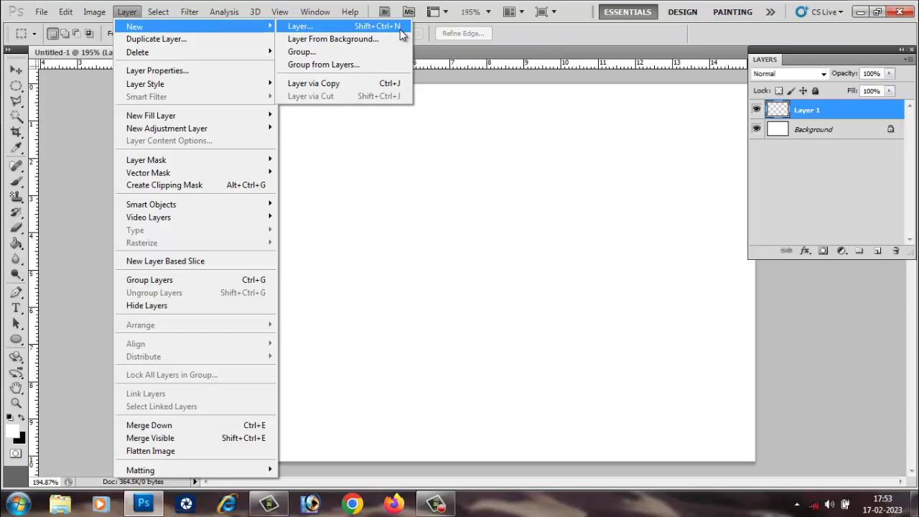
{"action": "left_click", "coordinate": [367, 27]}
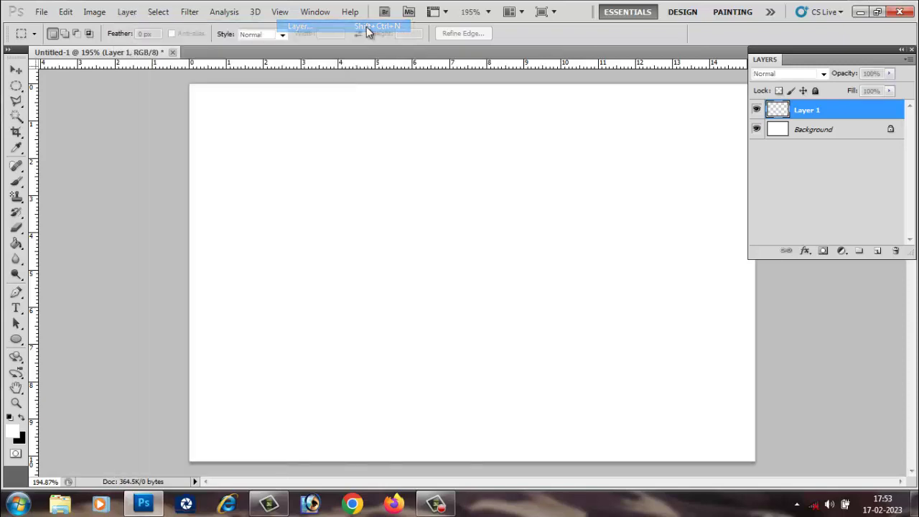
{"action": "left_click", "coordinate": [571, 157]}
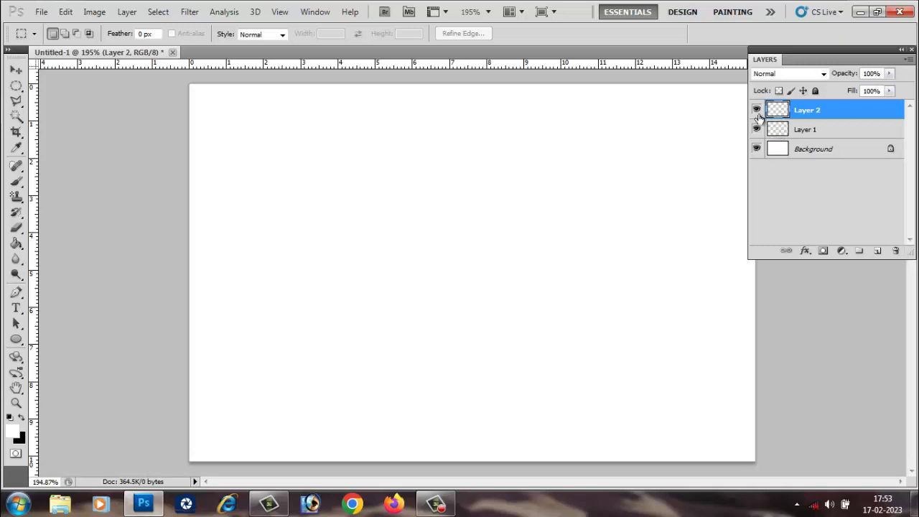
{"action": "left_click", "coordinate": [895, 253]}
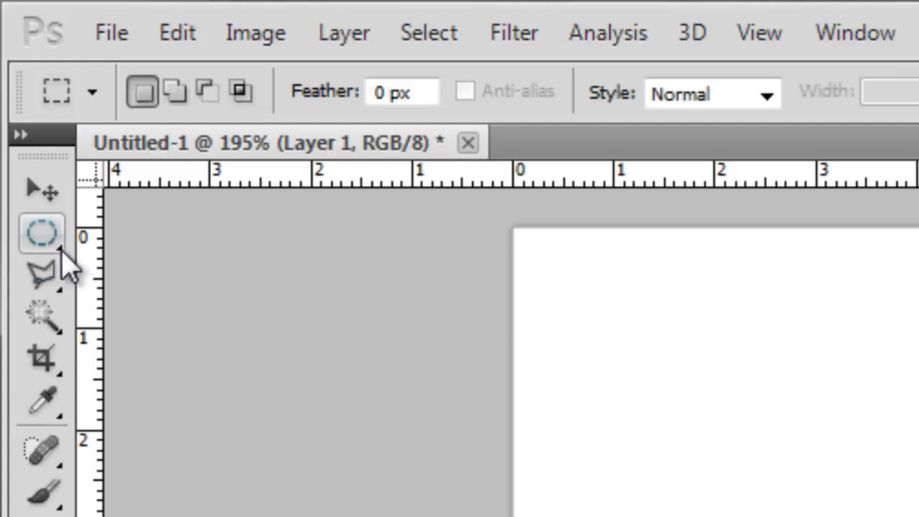
- Browse the Marquee, Lasso and Eyedropper tool variants, keeping the Elliptical Marquee
{"action": "left_click", "coordinate": [62, 249]}
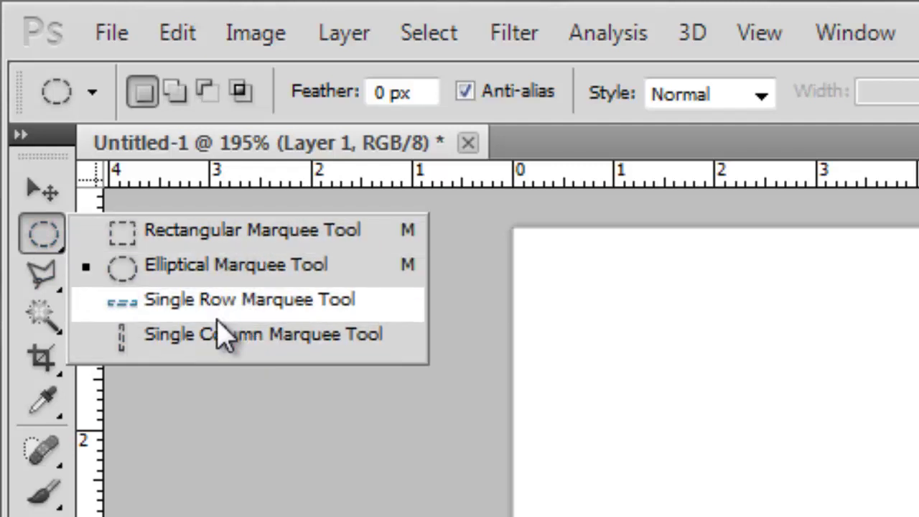
{"action": "left_click", "coordinate": [65, 251]}
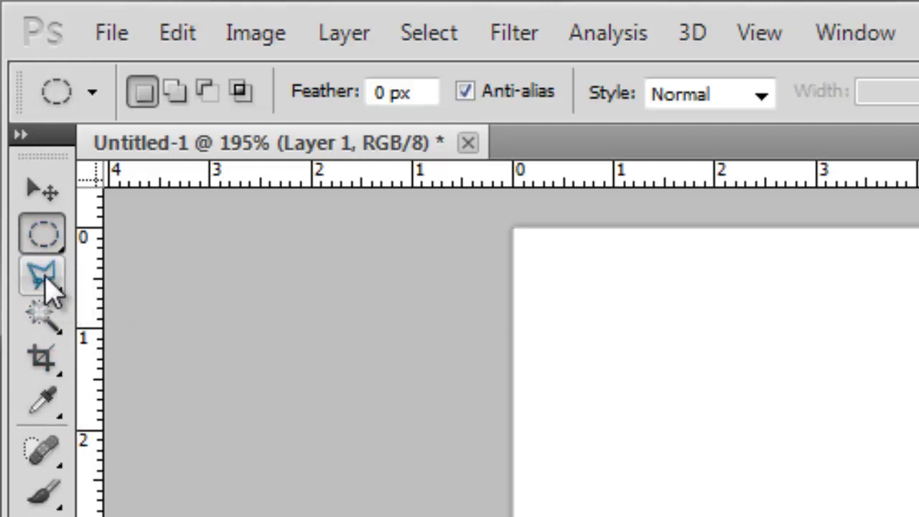
{"action": "left_click", "coordinate": [45, 280]}
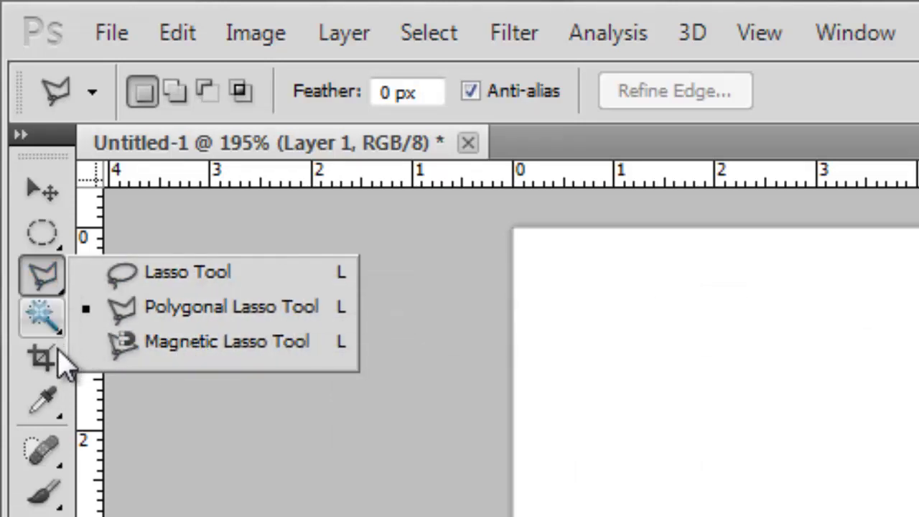
{"action": "left_click", "coordinate": [61, 420]}
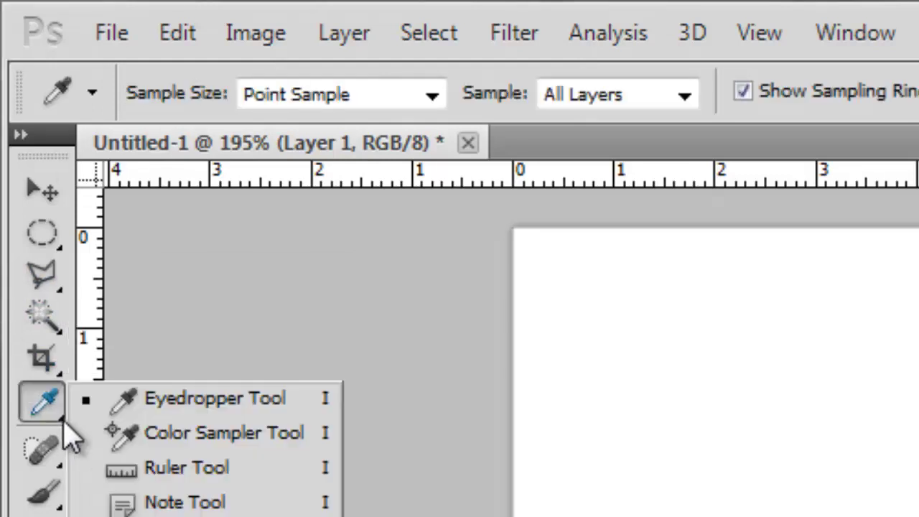
{"action": "left_click", "coordinate": [180, 311]}
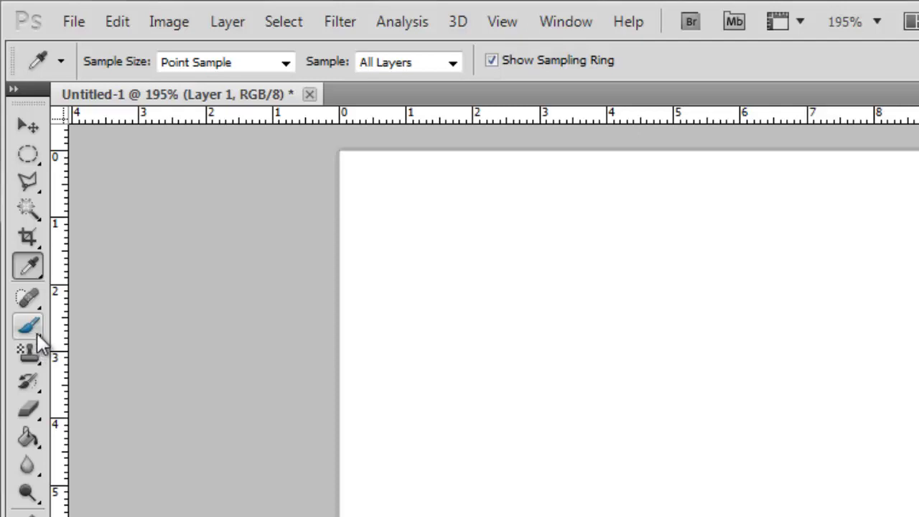
- Browse the Brush and Gradient/Paint Bucket variants, then select the Move tool
{"action": "left_click", "coordinate": [37, 333]}
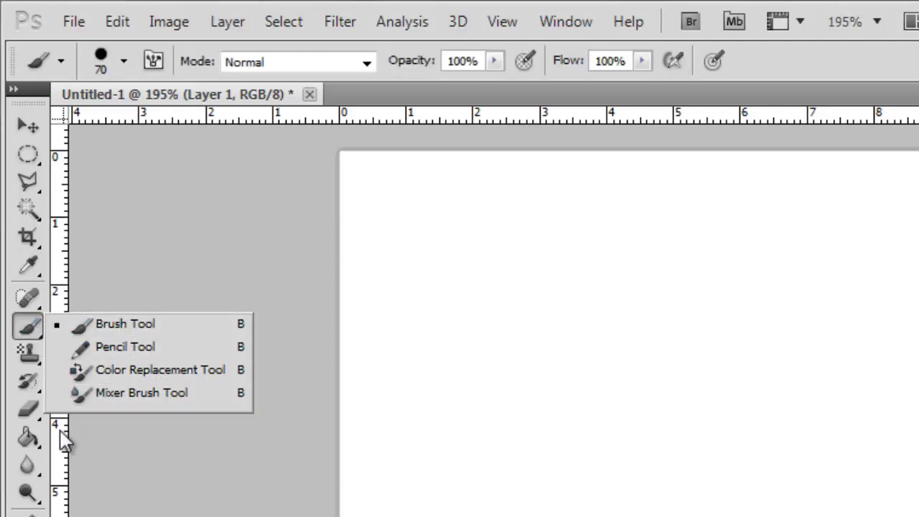
{"action": "left_click", "coordinate": [37, 441]}
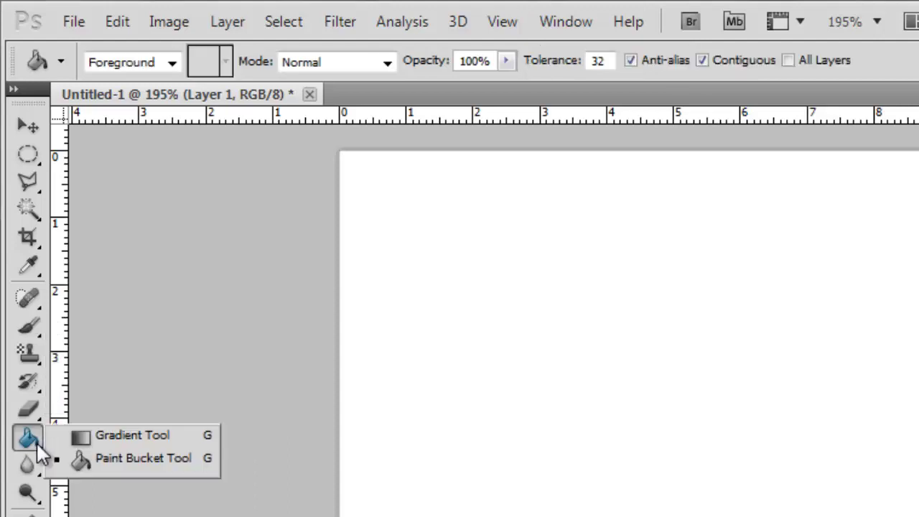
{"action": "left_click", "coordinate": [119, 436]}
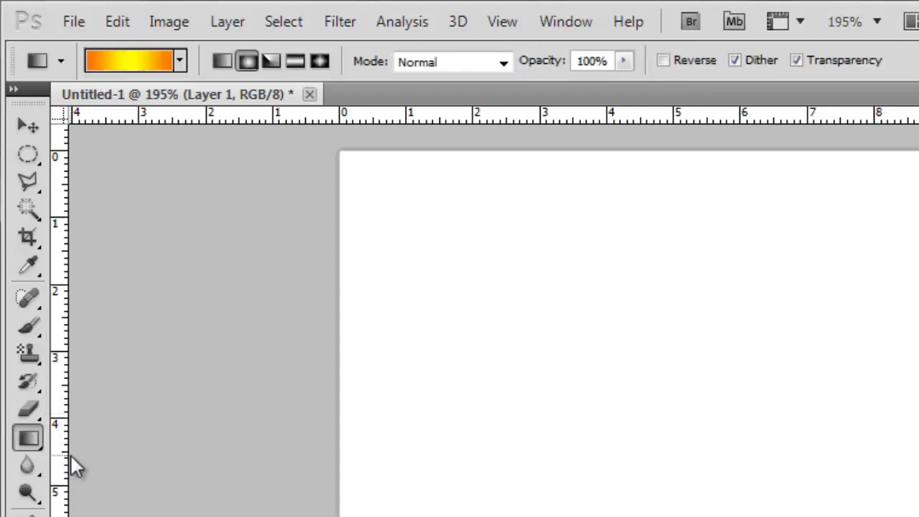
{"action": "left_click", "coordinate": [34, 441]}
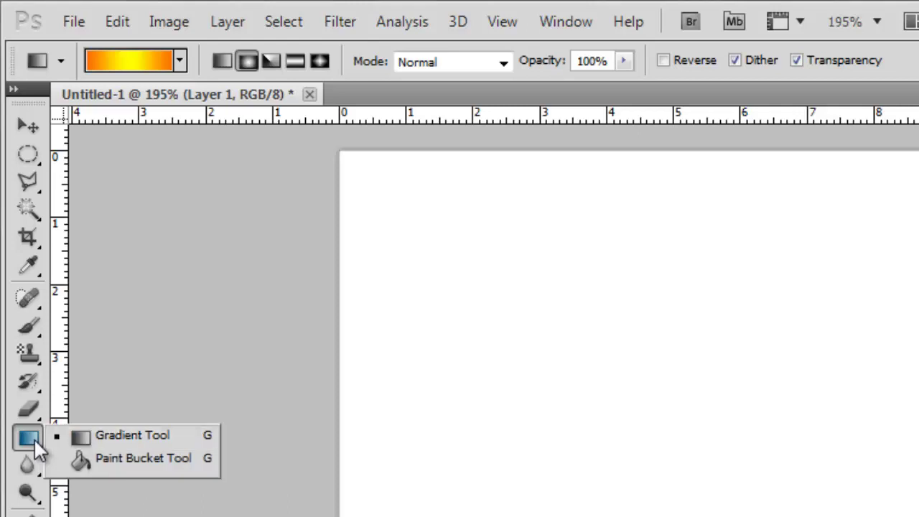
{"action": "left_click", "coordinate": [132, 459]}
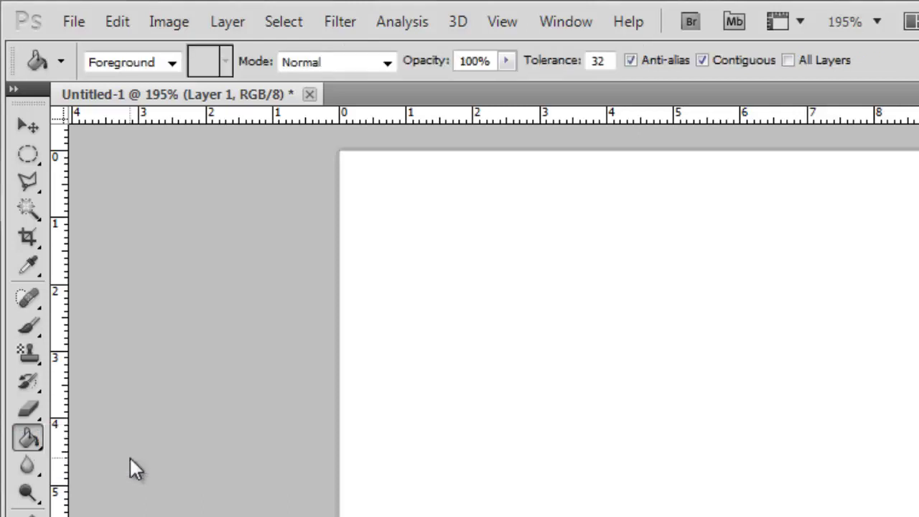
{"action": "left_click", "coordinate": [39, 187]}
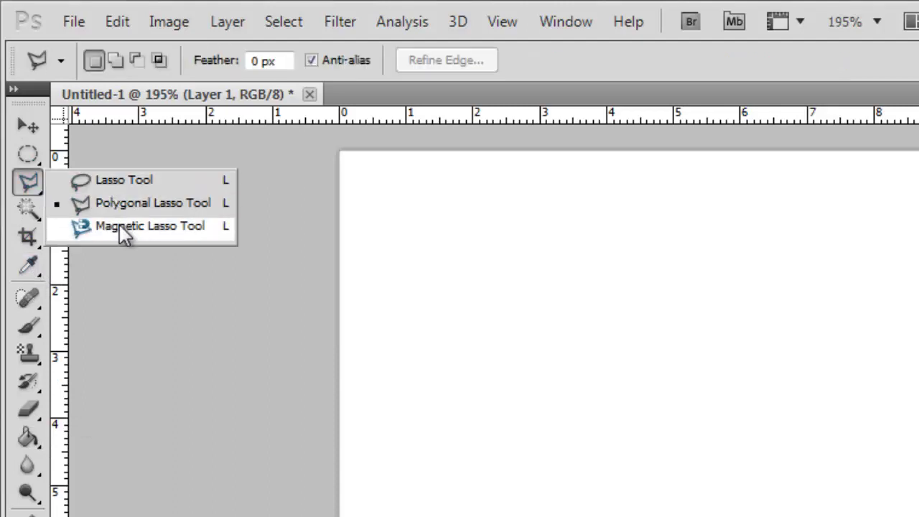
{"action": "left_click", "coordinate": [26, 129]}
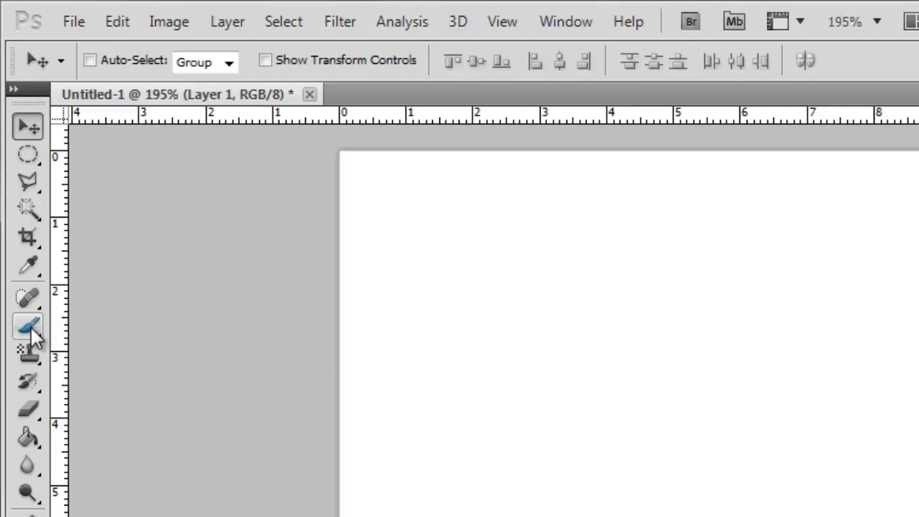
- Paint one soft grey round brush dab near the upper left of Layer 1
{"action": "left_click", "coordinate": [29, 326]}
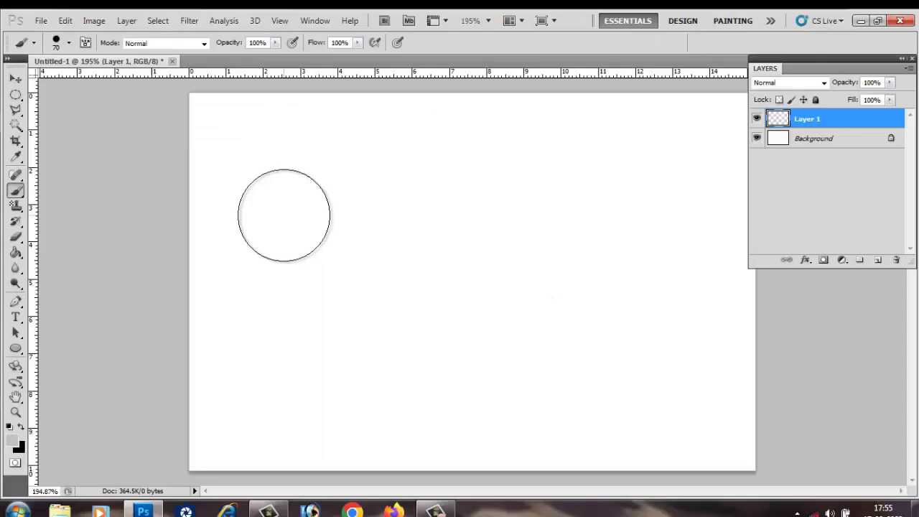
{"action": "left_click", "coordinate": [510, 370]}
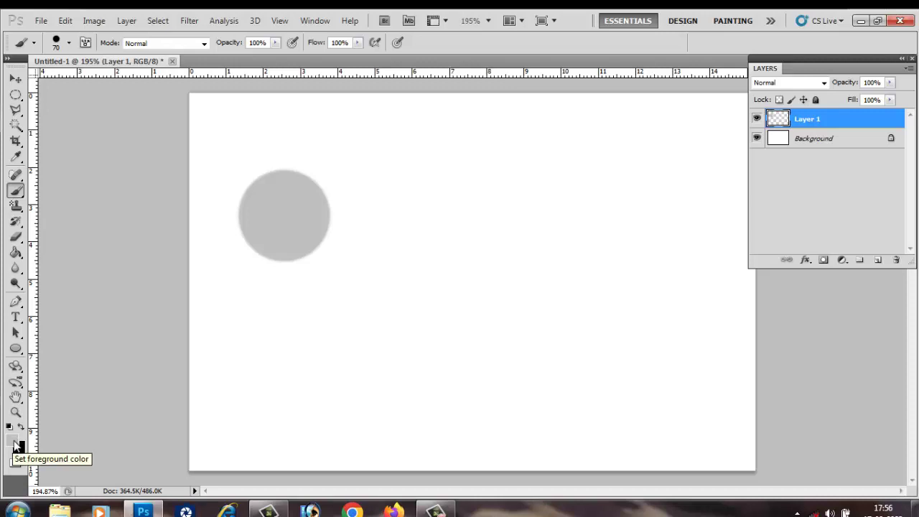
- Try blue, green and yellow foreground colours in the Color Picker
{"action": "left_click", "coordinate": [17, 447]}
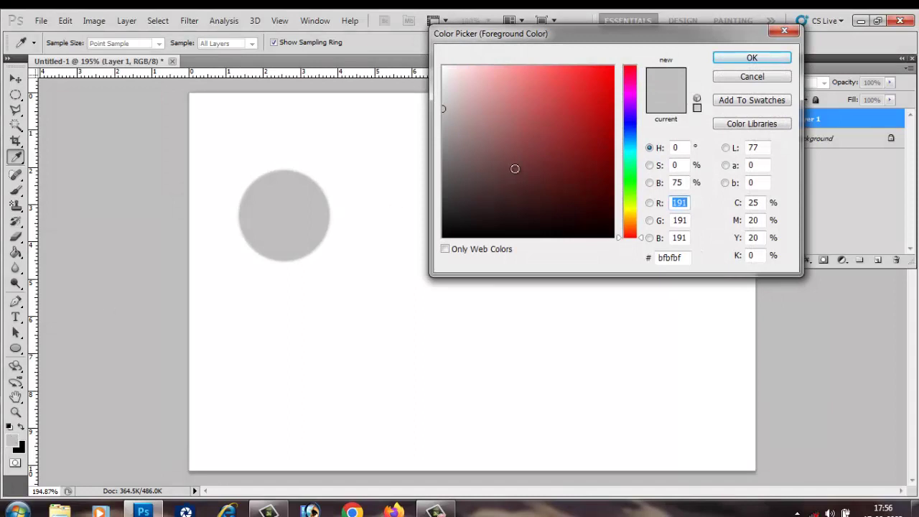
{"action": "mouse_move", "coordinate": [584, 103]}
{"action": "left_mouse_down"}
{"action": "mouse_move", "coordinate": [611, 100]}
{"action": "mouse_move", "coordinate": [592, 91]}
{"action": "mouse_move", "coordinate": [626, 186]}
{"action": "left_mouse_up"}
{"action": "left_click", "coordinate": [626, 127]}
{"action": "mouse_move", "coordinate": [590, 139]}
{"action": "left_mouse_down"}
{"action": "mouse_move", "coordinate": [603, 72]}
{"action": "mouse_move", "coordinate": [621, 58]}
{"action": "mouse_move", "coordinate": [649, 117]}
{"action": "left_mouse_up"}
{"action": "left_click", "coordinate": [625, 119]}
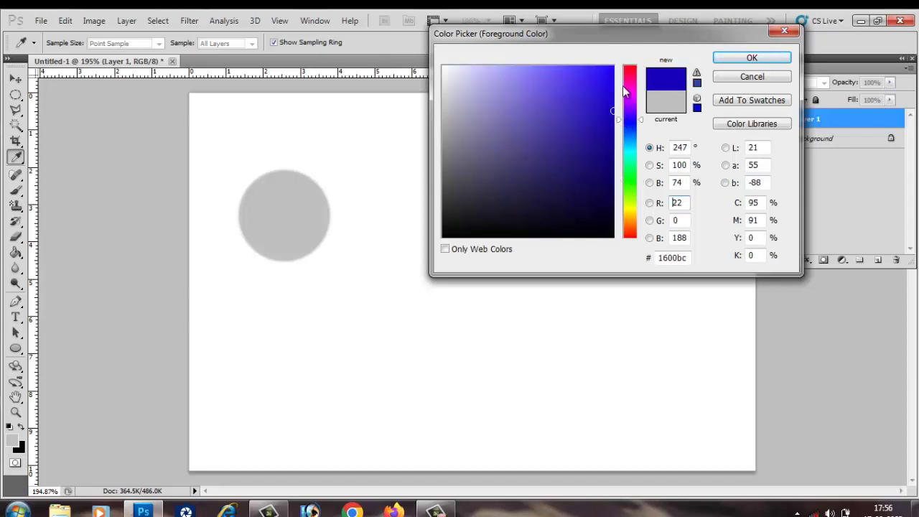
{"action": "left_click", "coordinate": [630, 211]}
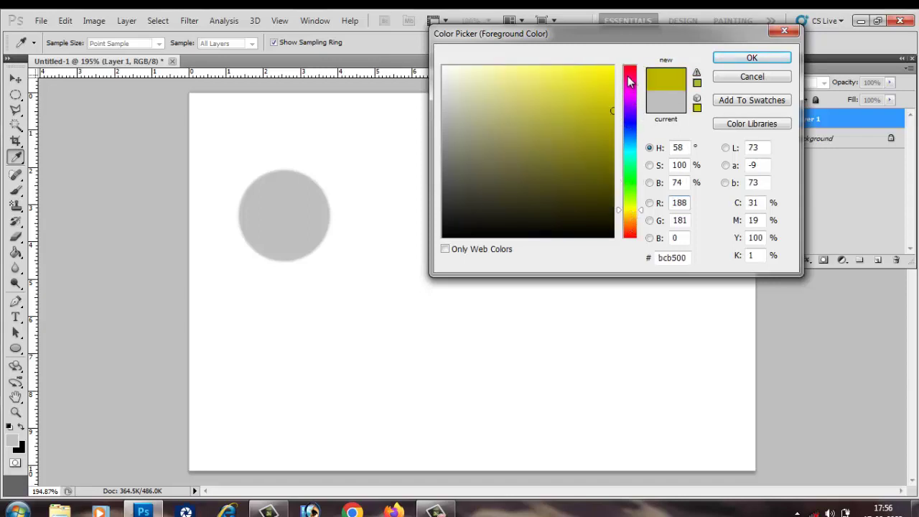
{"action": "mouse_move", "coordinate": [629, 81]}
{"action": "left_mouse_down"}
{"action": "mouse_move", "coordinate": [633, 239]}
{"action": "mouse_move", "coordinate": [629, 73]}
{"action": "left_mouse_up"}
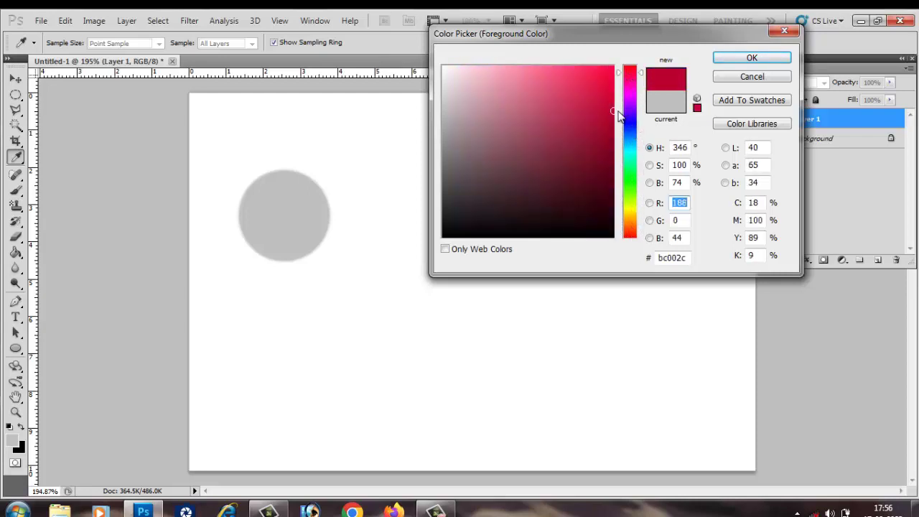
- Set the foreground to bright red ff003c and paint a red dab beside the grey one
{"action": "mouse_move", "coordinate": [614, 114]}
{"action": "left_mouse_down"}
{"action": "mouse_move", "coordinate": [495, 87]}
{"action": "mouse_move", "coordinate": [490, 114]}
{"action": "mouse_move", "coordinate": [538, 122]}
{"action": "mouse_move", "coordinate": [492, 118]}
{"action": "mouse_move", "coordinate": [476, 98]}
{"action": "mouse_move", "coordinate": [479, 130]}
{"action": "mouse_move", "coordinate": [511, 124]}
{"action": "mouse_move", "coordinate": [460, 91]}
{"action": "left_mouse_up"}
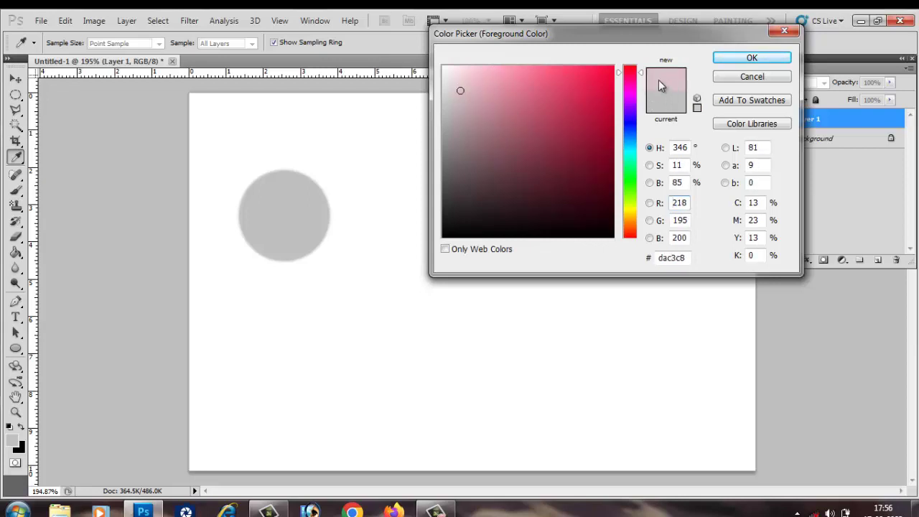
{"action": "left_click_drag", "start_coordinate": [460, 90], "coordinate": [509, 95]}
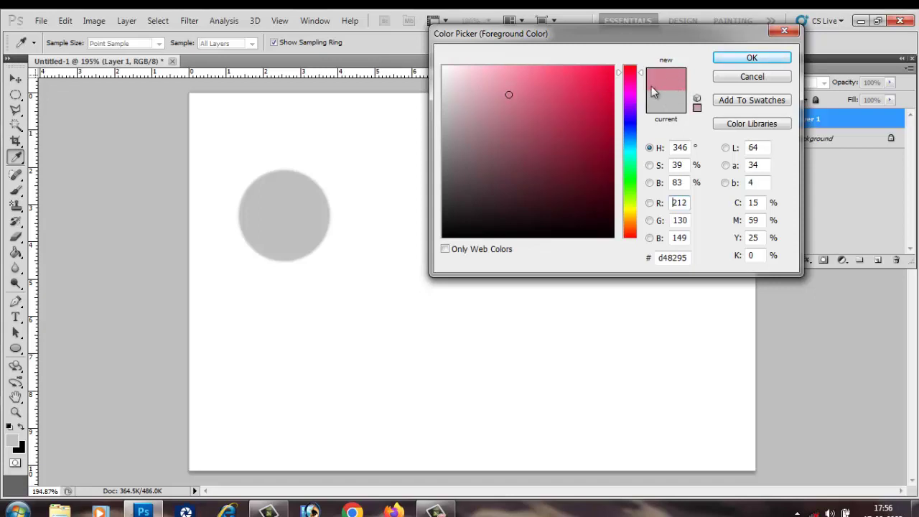
{"action": "left_click_drag", "start_coordinate": [597, 113], "coordinate": [616, 63]}
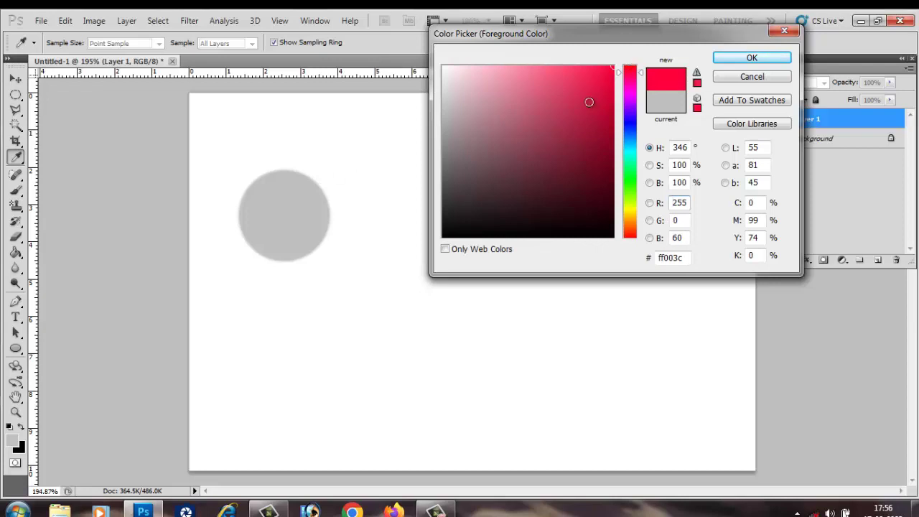
{"action": "left_click", "coordinate": [752, 58]}
{"action": "key", "text": "b"}
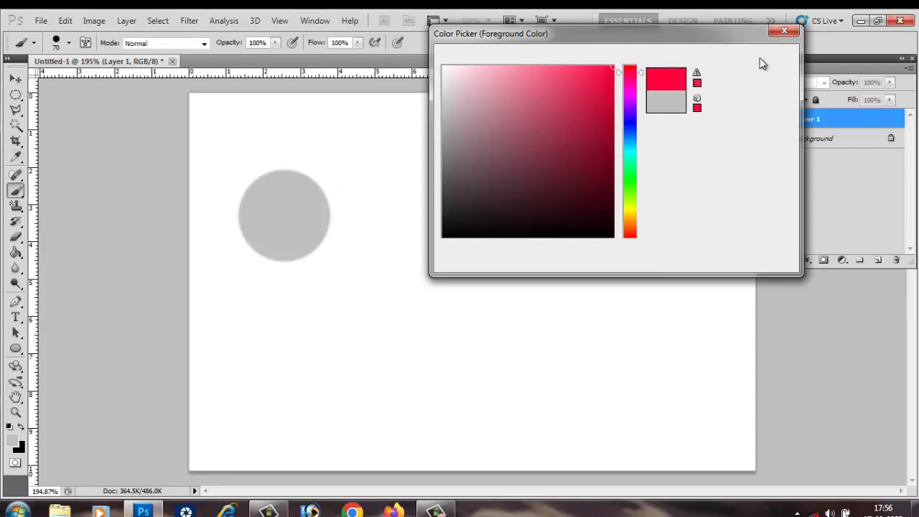
{"action": "left_click", "coordinate": [420, 193]}
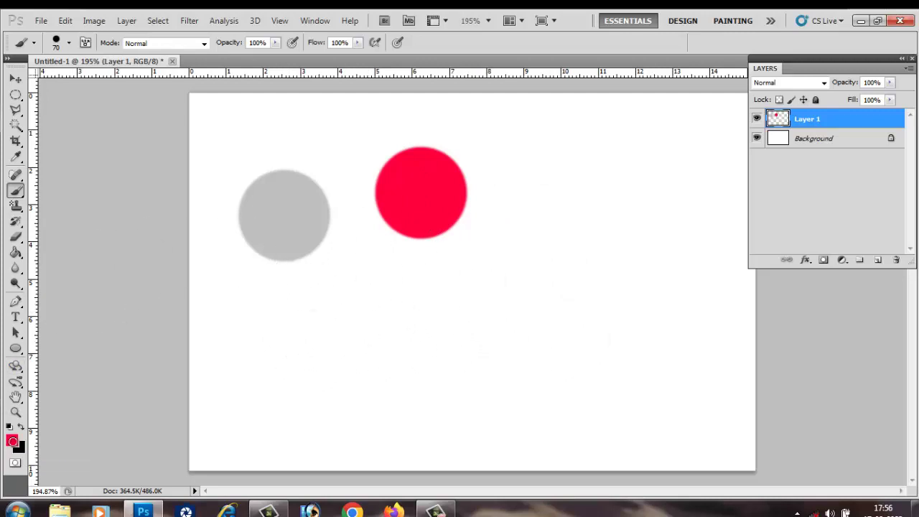
- Set foreground to green 00ff2a, paint a dab right of the red one and a bottom hill
{"action": "left_click", "coordinate": [12, 443]}
{"action": "left_click", "coordinate": [629, 180]}
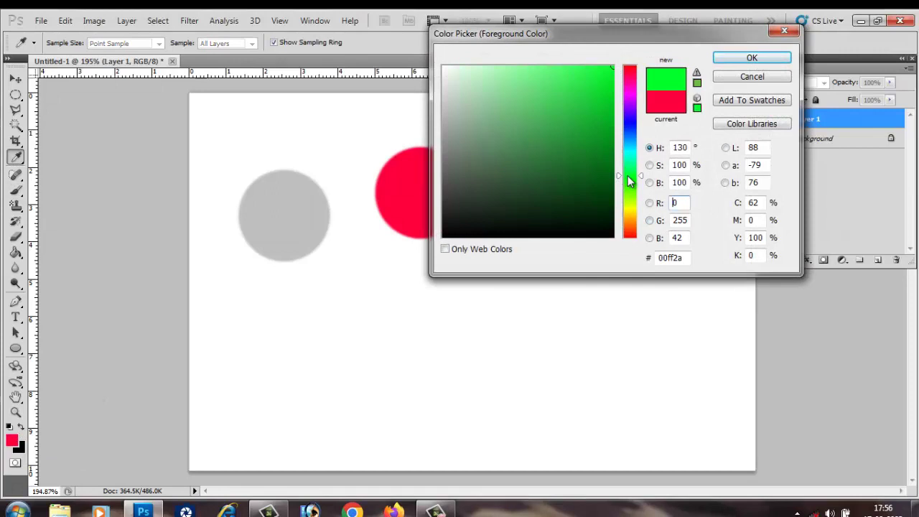
{"action": "left_click", "coordinate": [751, 58]}
{"action": "left_click", "coordinate": [545, 237]}
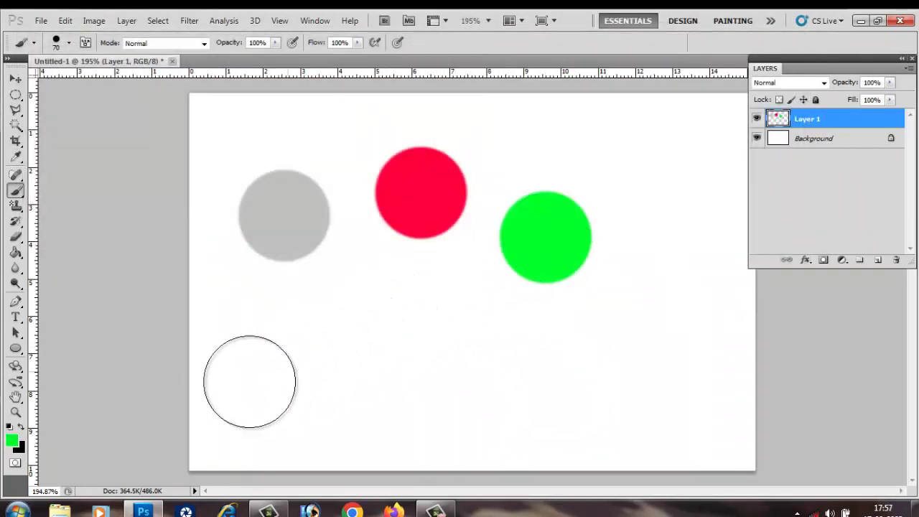
{"action": "mouse_move", "coordinate": [237, 388]}
{"action": "left_mouse_down"}
{"action": "mouse_move", "coordinate": [845, 417]}
{"action": "mouse_move", "coordinate": [287, 431]}
{"action": "left_mouse_up"}
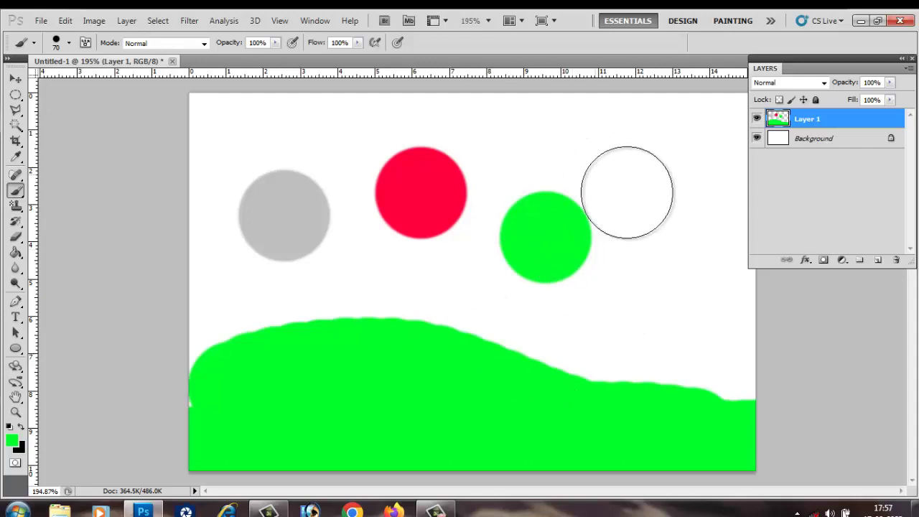
- Add a new Layer 2 above Layer 1 and return to the Brush tool
{"action": "left_click", "coordinate": [878, 260]}
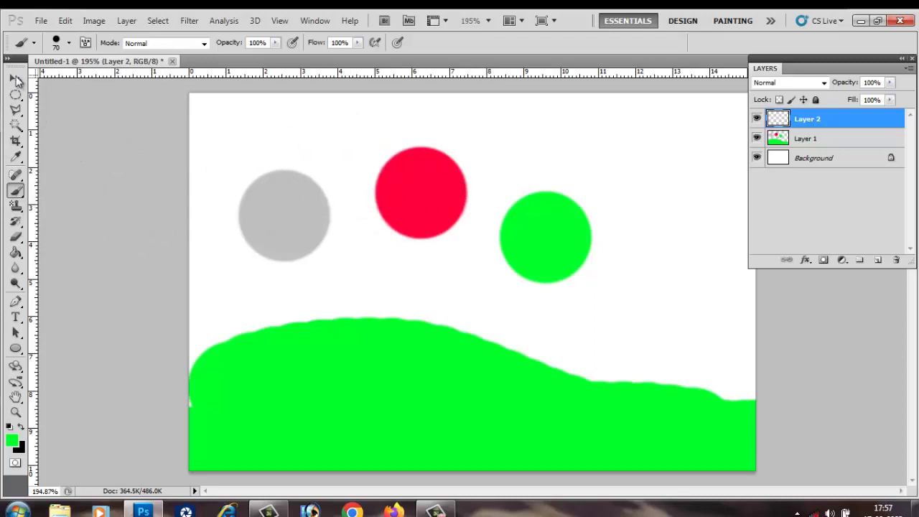
{"action": "left_click", "coordinate": [17, 80]}
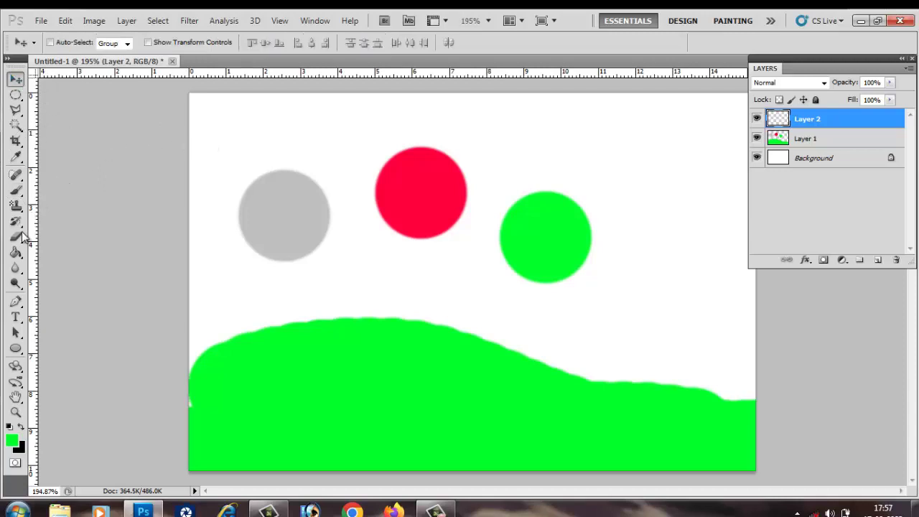
{"action": "left_click", "coordinate": [17, 191]}
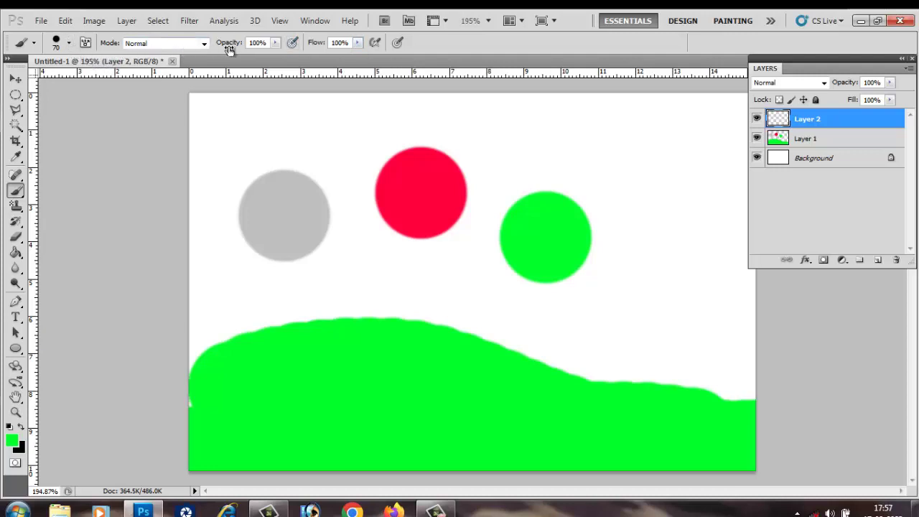
- Paint green dabs at 25%, about 76% and full brush opacity
{"action": "mouse_move", "coordinate": [275, 43]}
{"action": "left_mouse_down"}
{"action": "mouse_move", "coordinate": [224, 63]}
{"action": "mouse_move", "coordinate": [238, 63]}
{"action": "left_mouse_up"}
{"action": "left_click", "coordinate": [316, 135]}
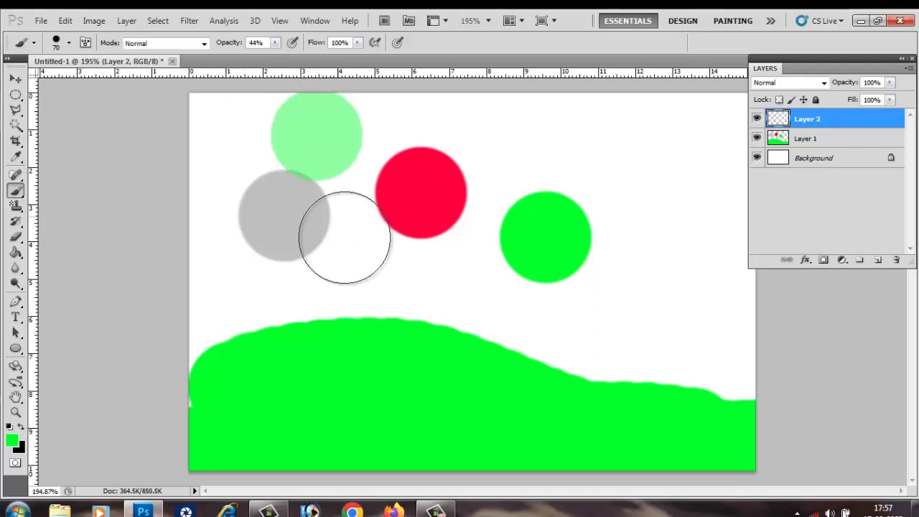
{"action": "left_click_drag", "start_coordinate": [275, 43], "coordinate": [316, 59]}
{"action": "left_click", "coordinate": [504, 139]}
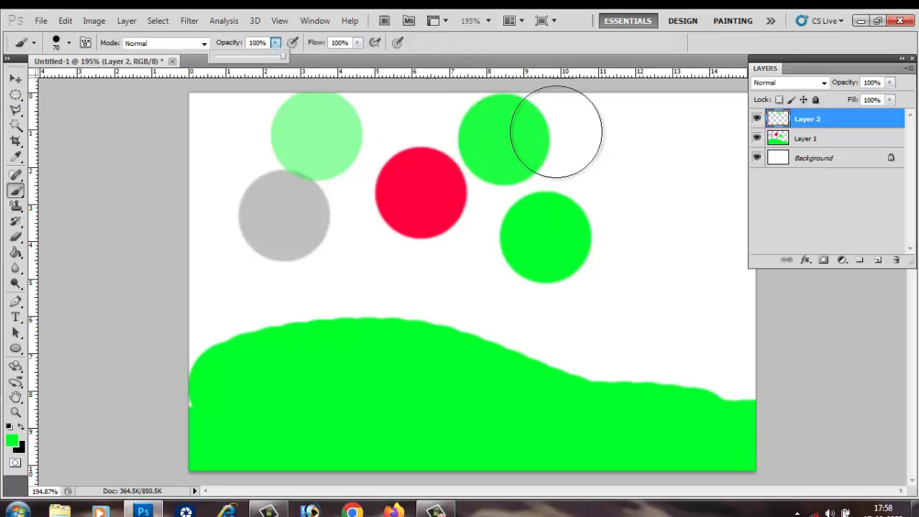
{"action": "left_click", "coordinate": [633, 141]}
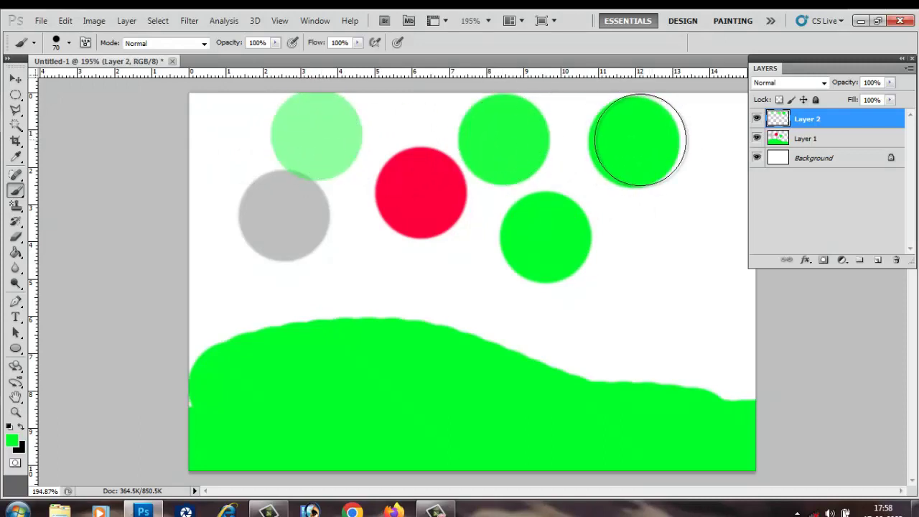
- Paint faint and half-transparent green dabs at 15% and about 70% flow
{"action": "left_click", "coordinate": [358, 42]}
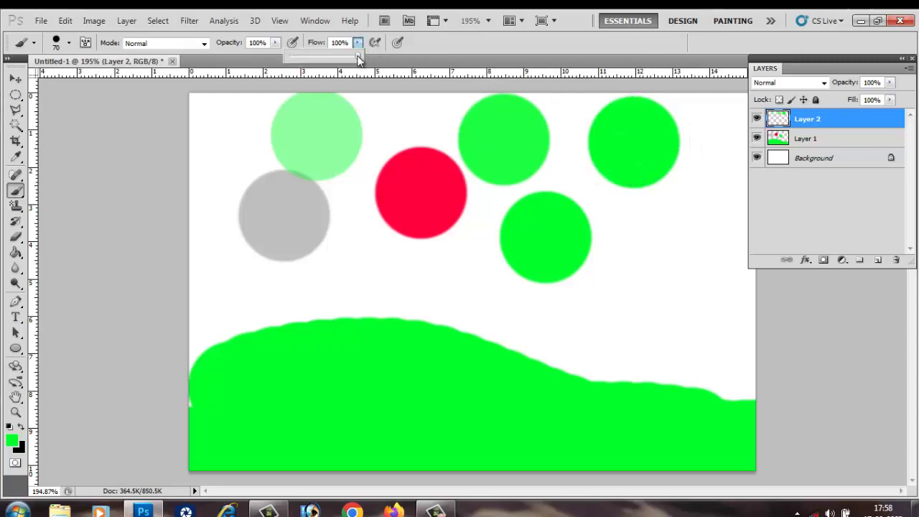
{"action": "left_click_drag", "start_coordinate": [361, 56], "coordinate": [300, 56]}
{"action": "left_click", "coordinate": [635, 262]}
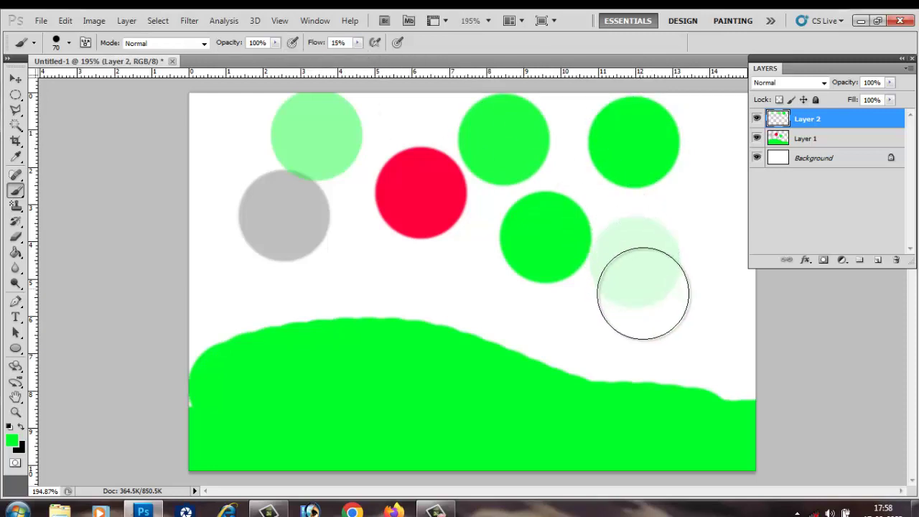
{"action": "left_click", "coordinate": [358, 43]}
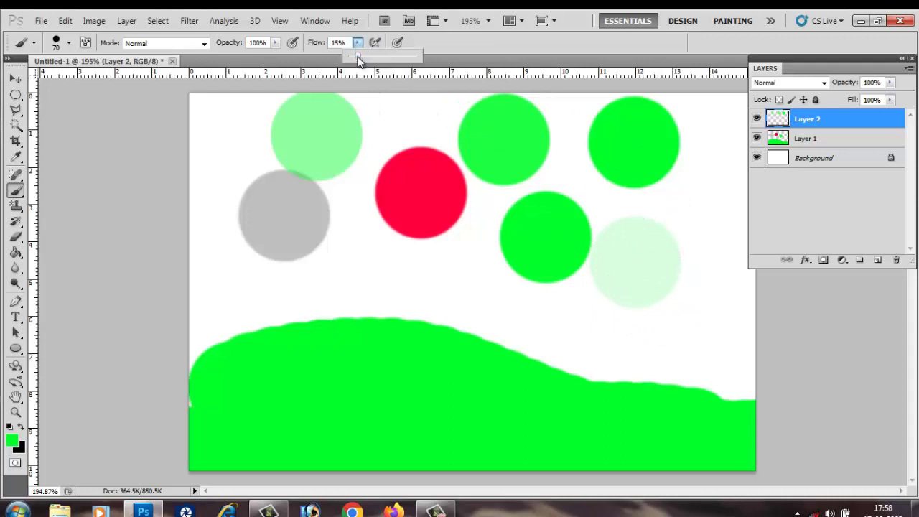
{"action": "left_click_drag", "start_coordinate": [359, 60], "coordinate": [393, 60]}
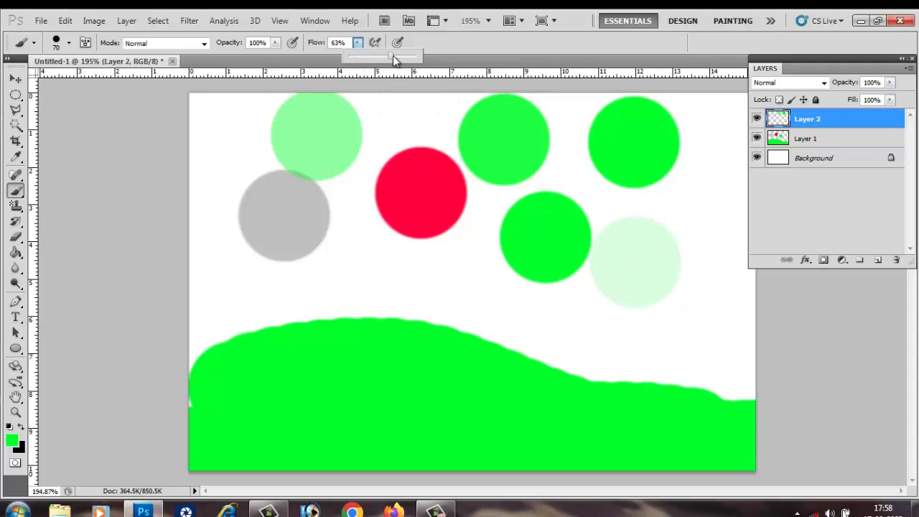
{"action": "left_click", "coordinate": [452, 267]}
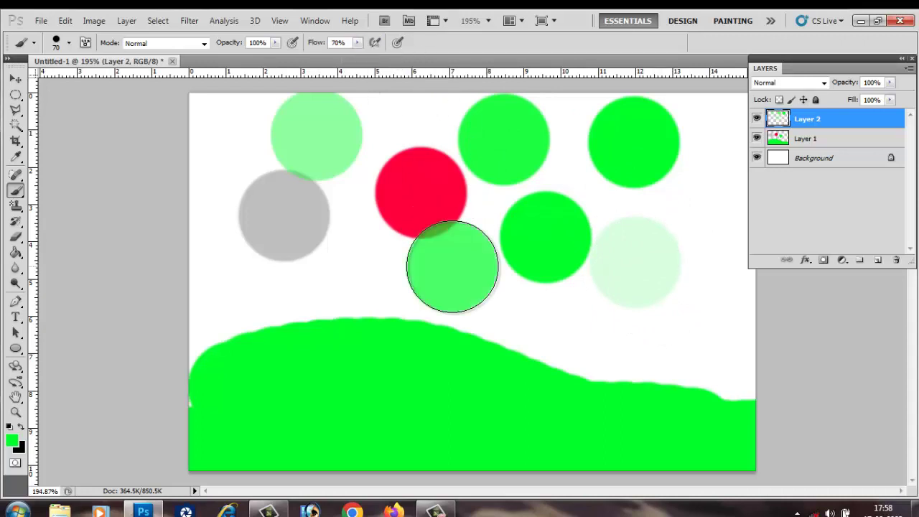
- Paint a solid green dab at 100% flow, keeping the blend mode at Normal
{"action": "left_click", "coordinate": [361, 46]}
{"action": "left_click_drag", "start_coordinate": [357, 57], "coordinate": [395, 56]}
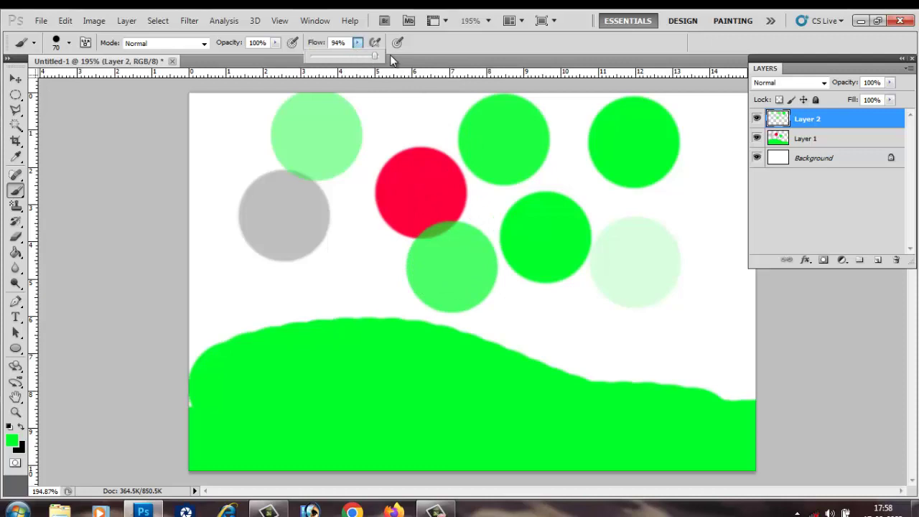
{"action": "left_click", "coordinate": [364, 264]}
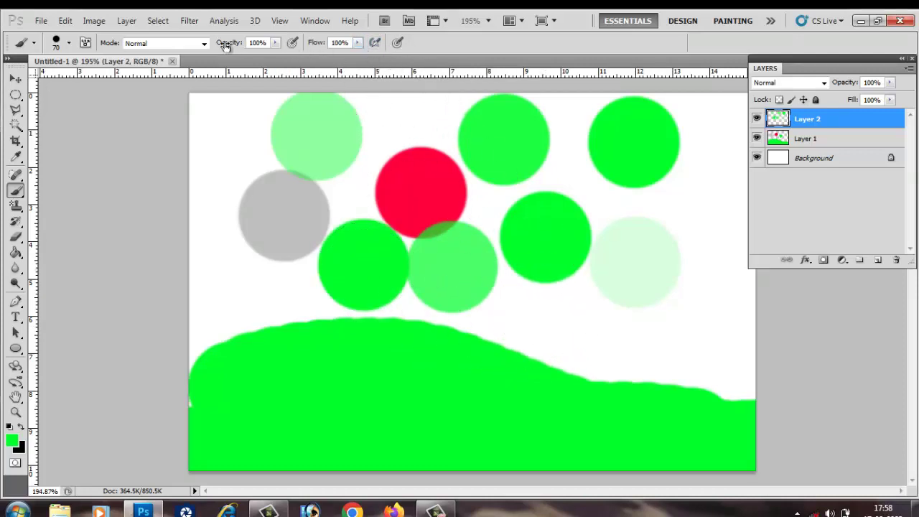
{"action": "left_click", "coordinate": [204, 45]}
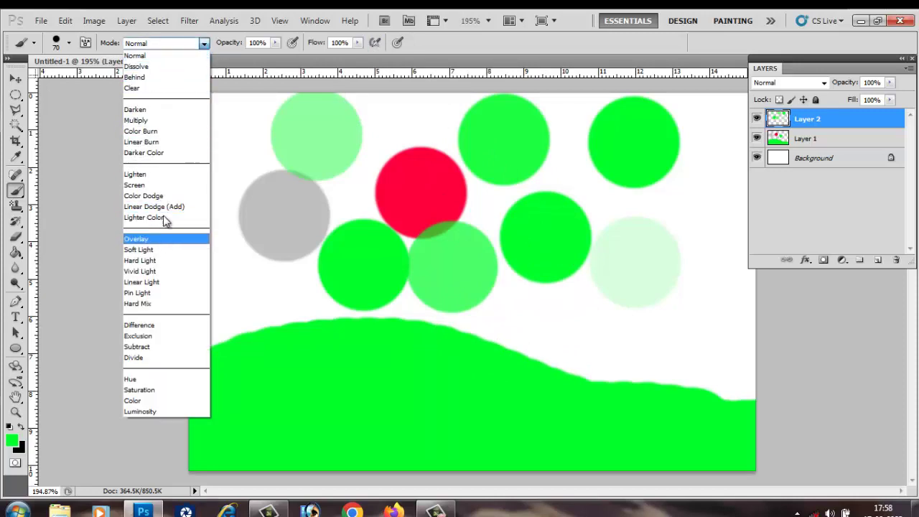
{"action": "left_click", "coordinate": [205, 45]}
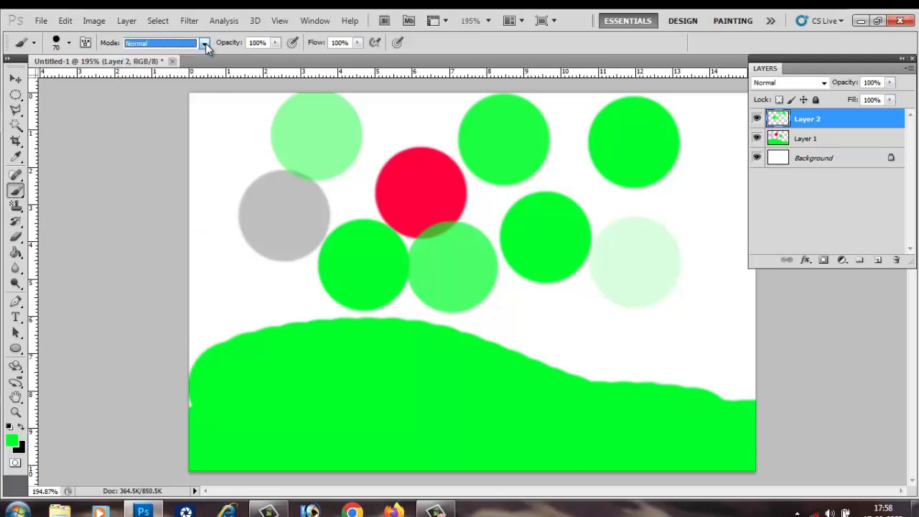
- Paint grass blades across the green hill with the 134 px grass brush
{"action": "left_click", "coordinate": [69, 43]}
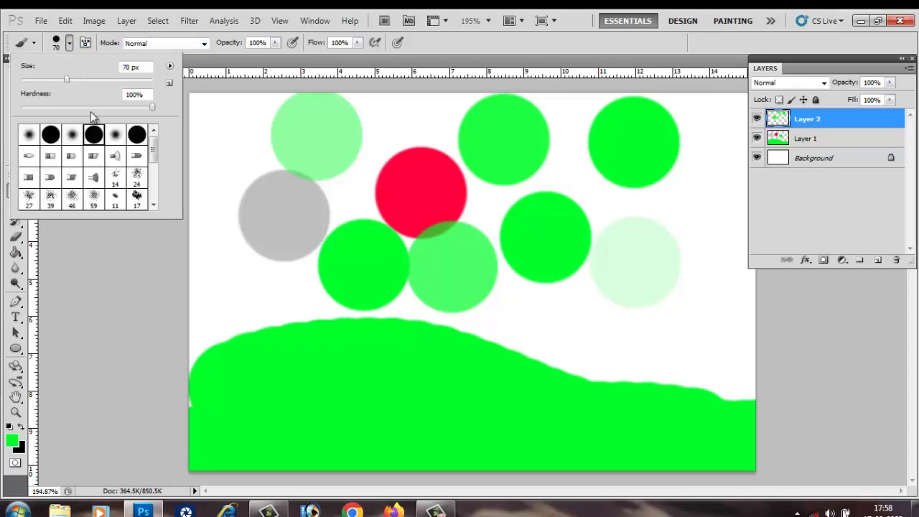
{"action": "mouse_move", "coordinate": [151, 143]}
{"action": "left_mouse_down"}
{"action": "mouse_move", "coordinate": [151, 176]}
{"action": "mouse_move", "coordinate": [151, 164]}
{"action": "left_mouse_up"}
{"action": "left_click", "coordinate": [136, 166]}
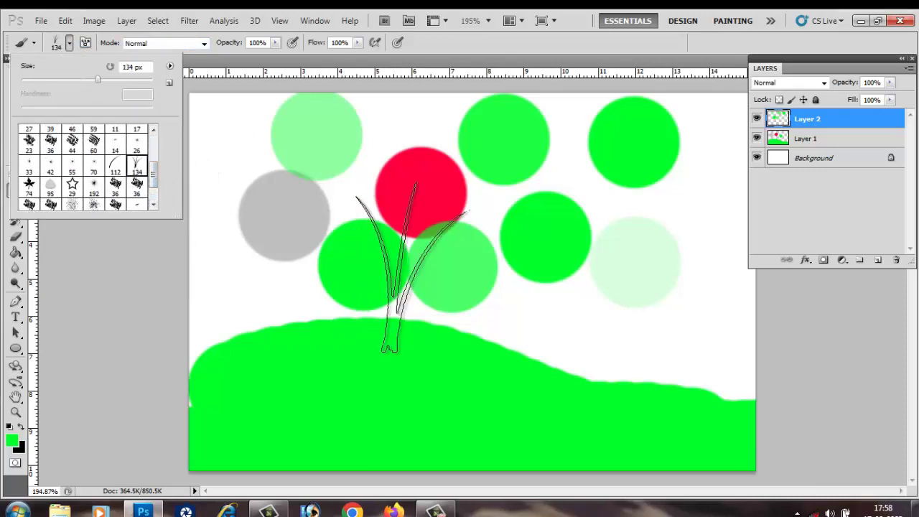
{"action": "mouse_move", "coordinate": [587, 394]}
{"action": "left_mouse_down"}
{"action": "mouse_move", "coordinate": [359, 380]}
{"action": "mouse_move", "coordinate": [266, 388]}
{"action": "mouse_move", "coordinate": [558, 420]}
{"action": "mouse_move", "coordinate": [763, 430]}
{"action": "left_mouse_up"}
- Stamp scattered green leaves with the 74 px leaf brush, then enlarge it to about 191 px
{"action": "left_click", "coordinate": [69, 43]}
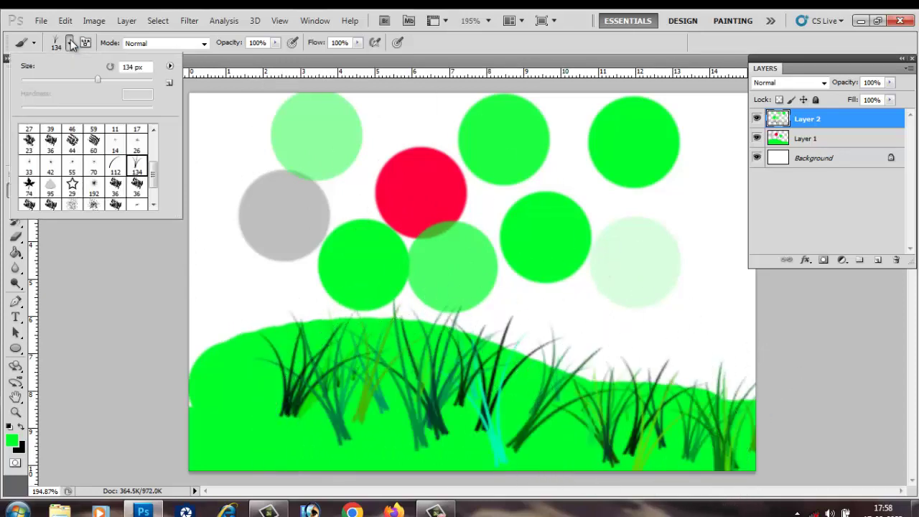
{"action": "scroll", "coordinate": [148, 172], "scroll_direction": "down", "scroll_amount": 1}
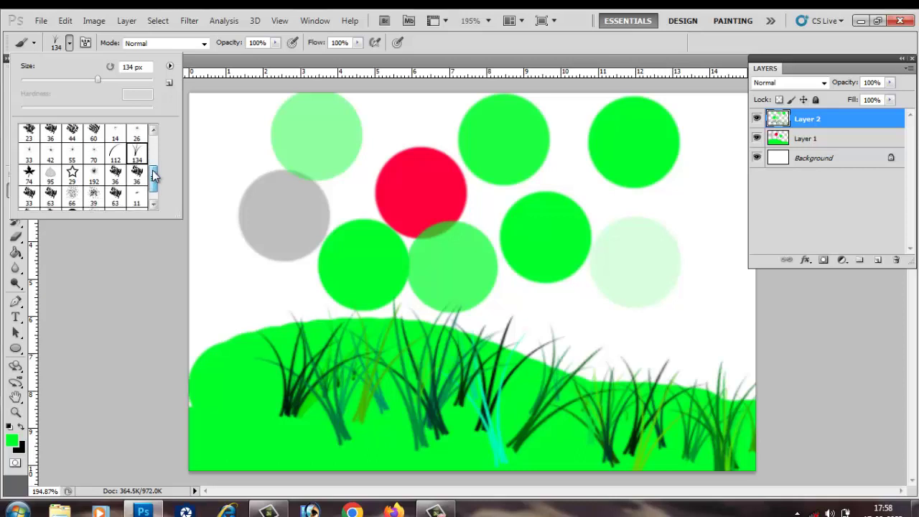
{"action": "scroll", "coordinate": [151, 178], "scroll_direction": "down", "scroll_amount": 1}
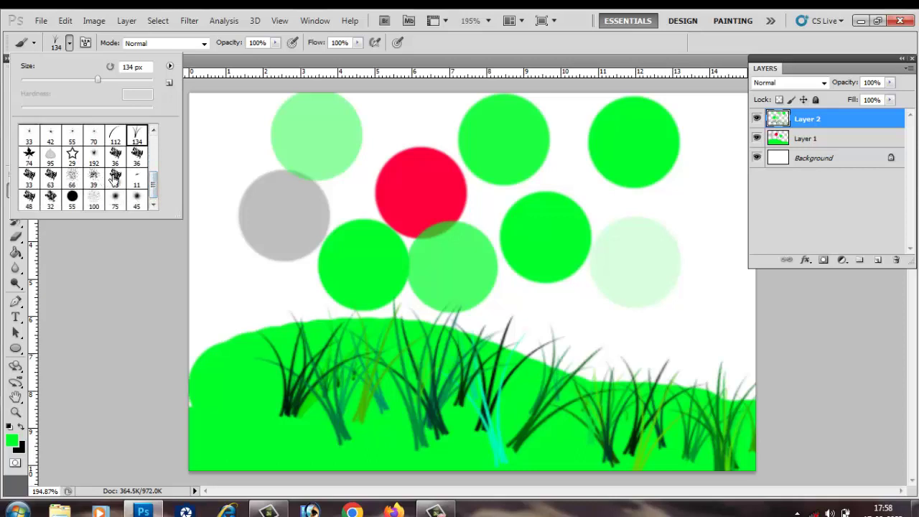
{"action": "left_click", "coordinate": [28, 154]}
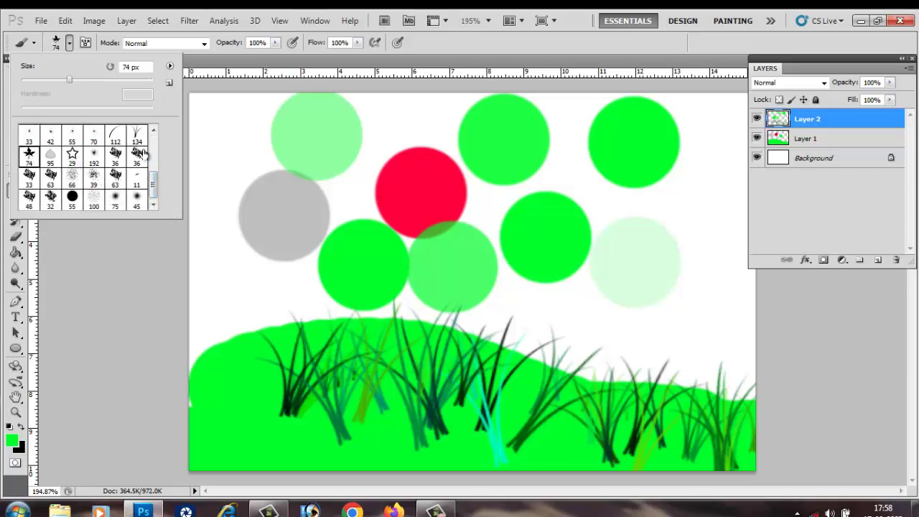
{"action": "mouse_move", "coordinate": [257, 175]}
{"action": "left_mouse_down"}
{"action": "mouse_move", "coordinate": [236, 195]}
{"action": "mouse_move", "coordinate": [244, 281]}
{"action": "mouse_move", "coordinate": [410, 267]}
{"action": "left_mouse_up"}
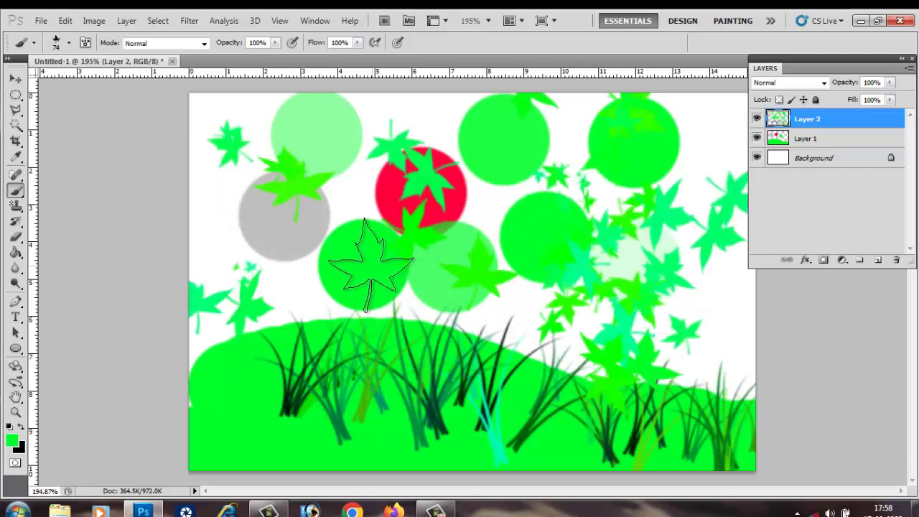
{"action": "left_click", "coordinate": [69, 43]}
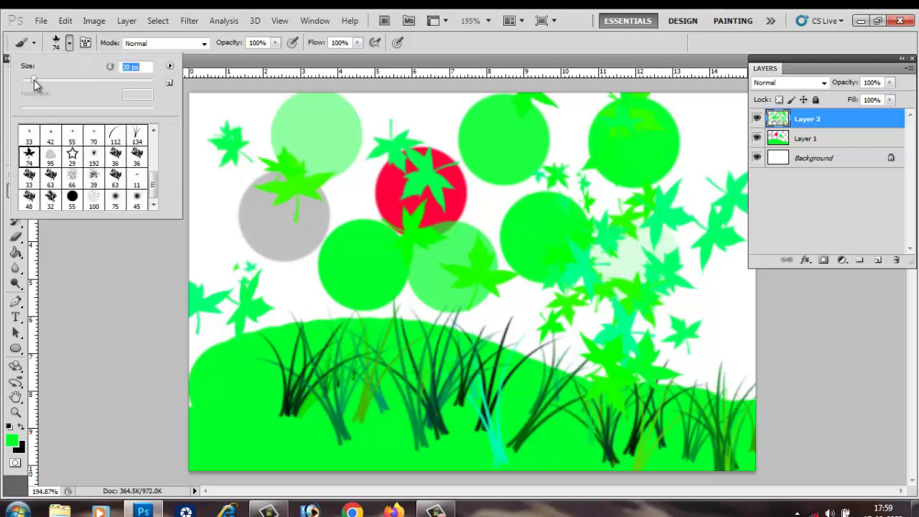
{"action": "mouse_move", "coordinate": [34, 80]}
{"action": "left_mouse_down"}
{"action": "mouse_move", "coordinate": [63, 80]}
{"action": "mouse_move", "coordinate": [31, 80]}
{"action": "left_mouse_up"}
- Scatter green leaves down the left, then switch to blue (H 230) and spatter the circles
{"action": "left_click", "coordinate": [215, 209]}
{"action": "left_click_drag", "start_coordinate": [215, 209], "coordinate": [302, 293]}
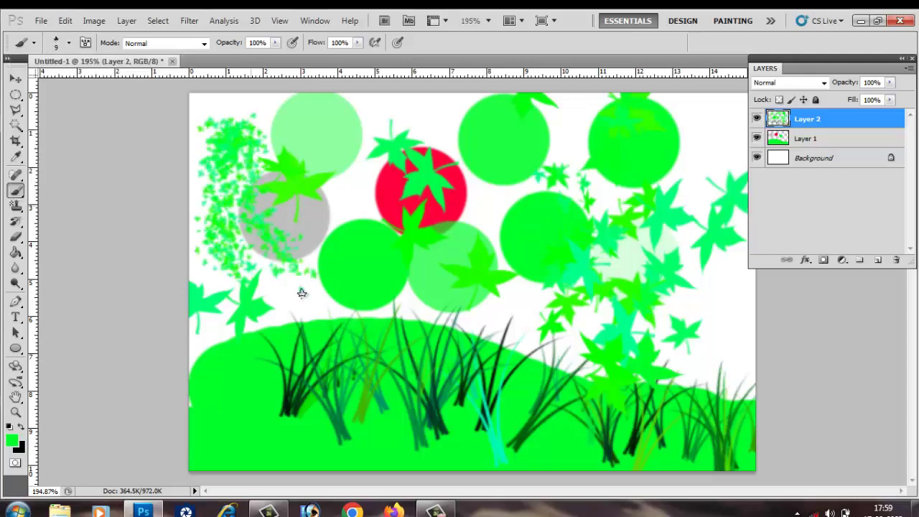
{"action": "left_click", "coordinate": [13, 442]}
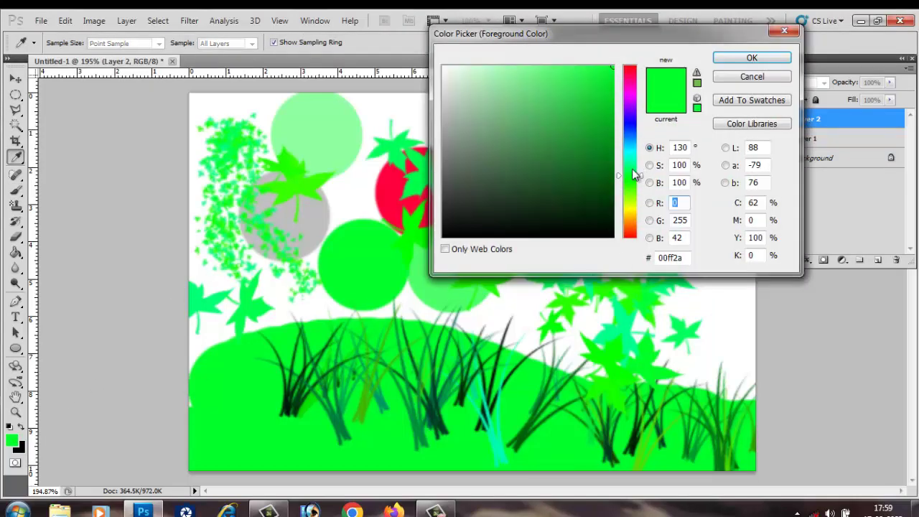
{"action": "left_click", "coordinate": [632, 128]}
{"action": "left_click", "coordinate": [751, 57]}
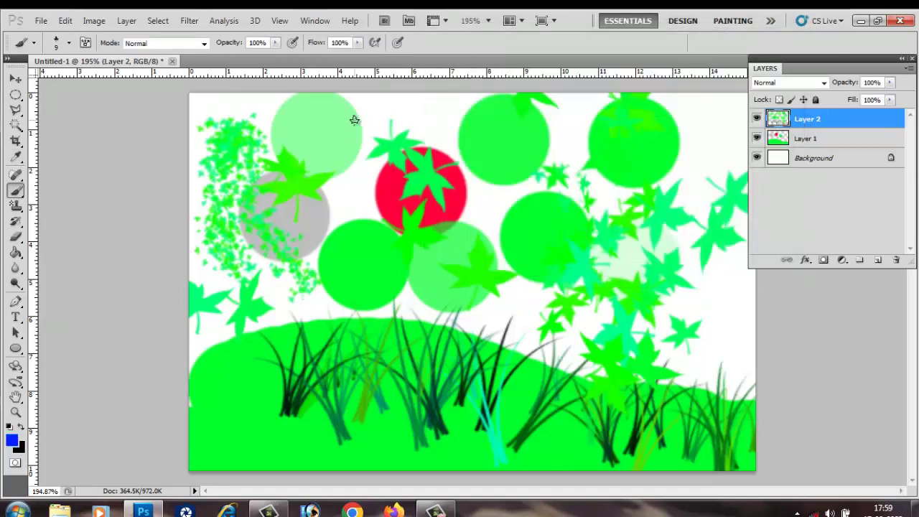
{"action": "left_click_drag", "start_coordinate": [354, 120], "coordinate": [431, 219]}
{"action": "left_click_drag", "start_coordinate": [502, 198], "coordinate": [504, 264]}
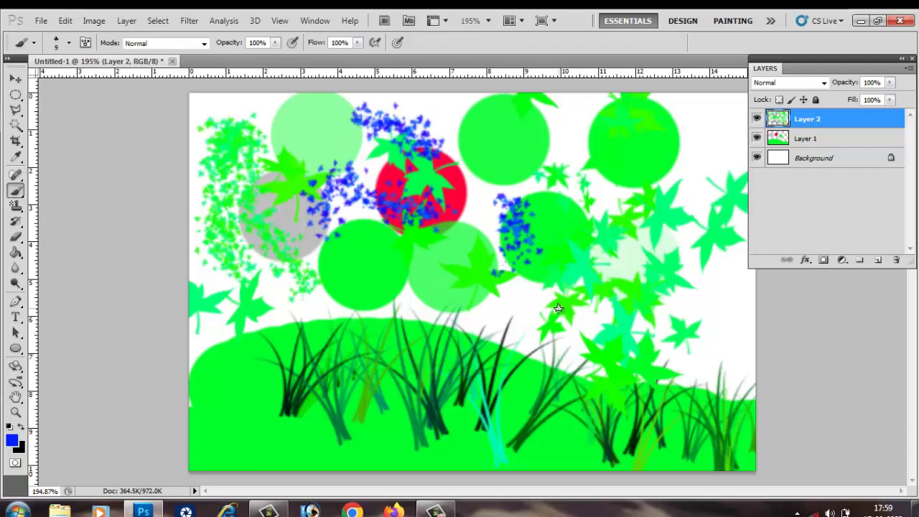
- Choose the 192 px starburst preset and stamp blue starbursts at upper right and right-middle
{"action": "left_click", "coordinate": [70, 44]}
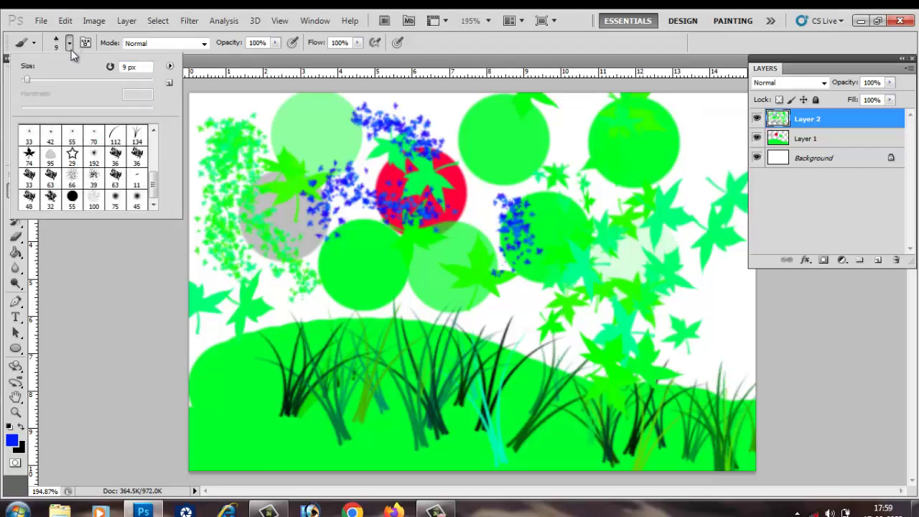
{"action": "left_click_drag", "start_coordinate": [52, 81], "coordinate": [106, 80]}
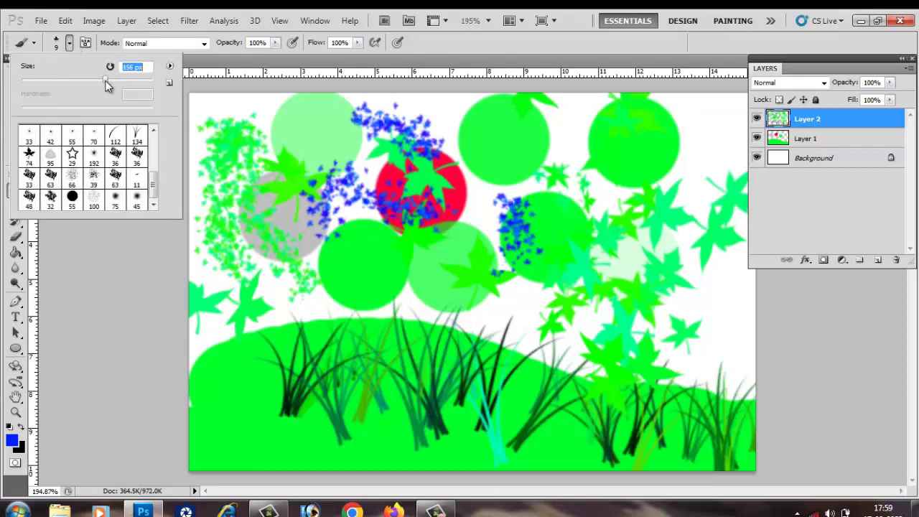
{"action": "left_click", "coordinate": [45, 79]}
{"action": "left_click_drag", "start_coordinate": [94, 84], "coordinate": [115, 84]}
{"action": "left_click", "coordinate": [38, 80]}
{"action": "left_click", "coordinate": [94, 155]}
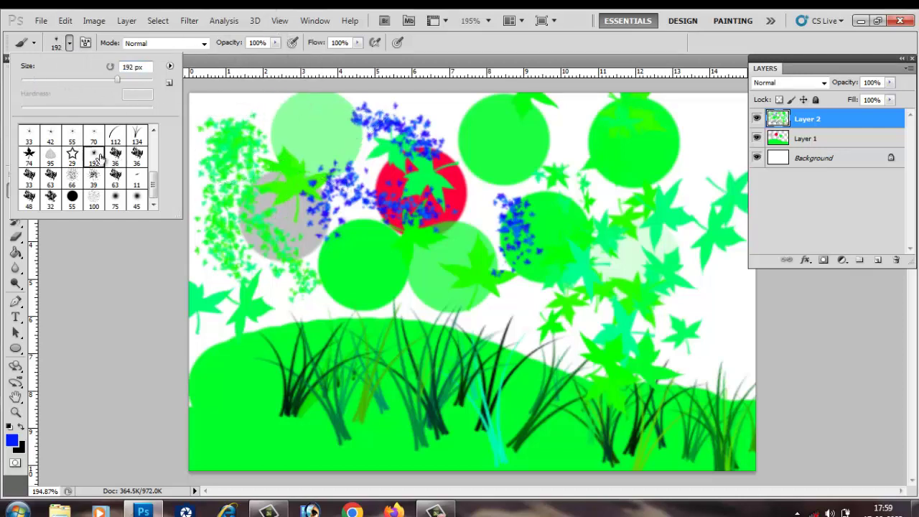
{"action": "left_click", "coordinate": [571, 147]}
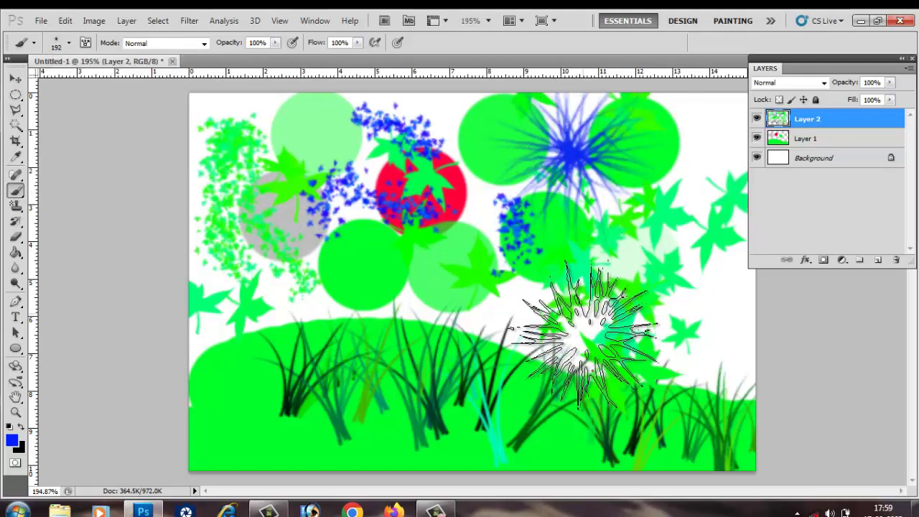
{"action": "left_click", "coordinate": [695, 293]}
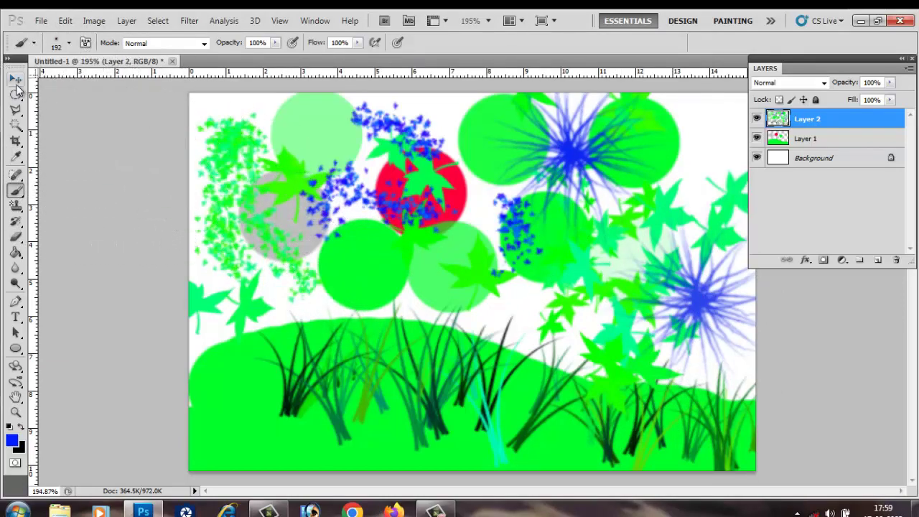
{"action": "left_click", "coordinate": [16, 81]}
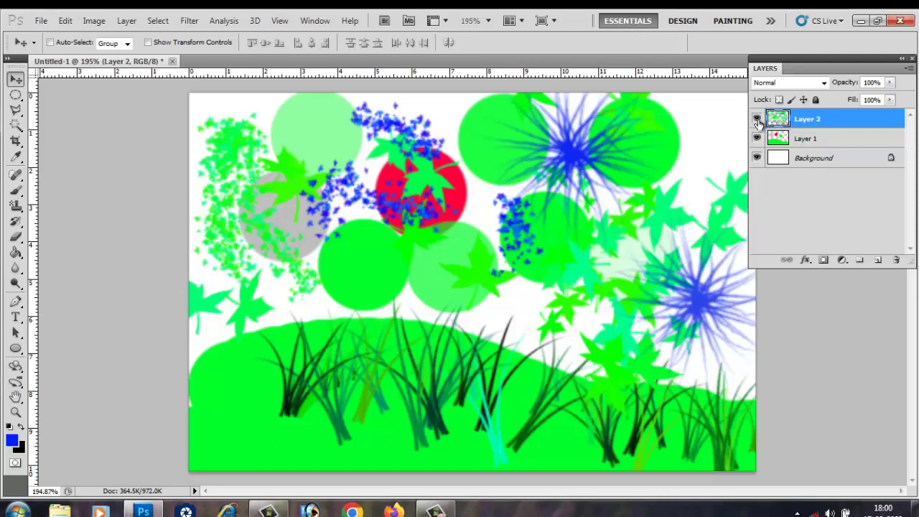
{"action": "left_click", "coordinate": [757, 119]}
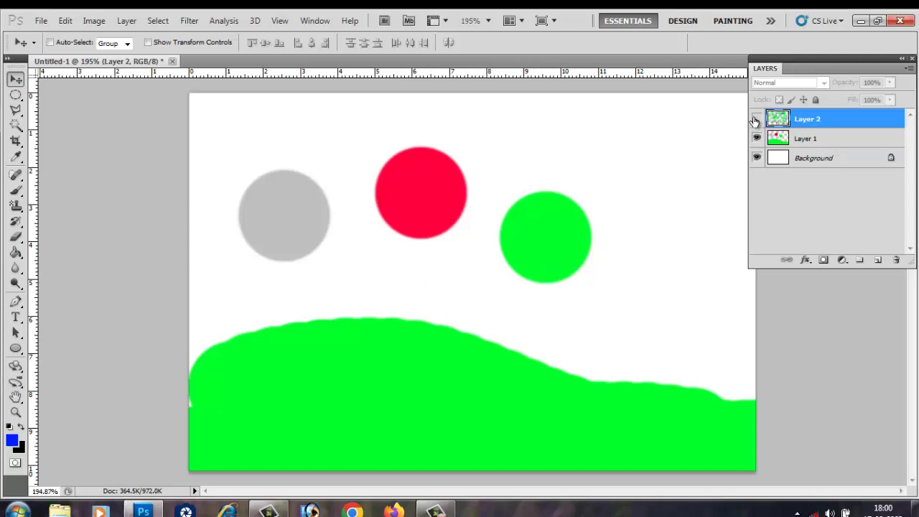
{"action": "left_click", "coordinate": [755, 118]}
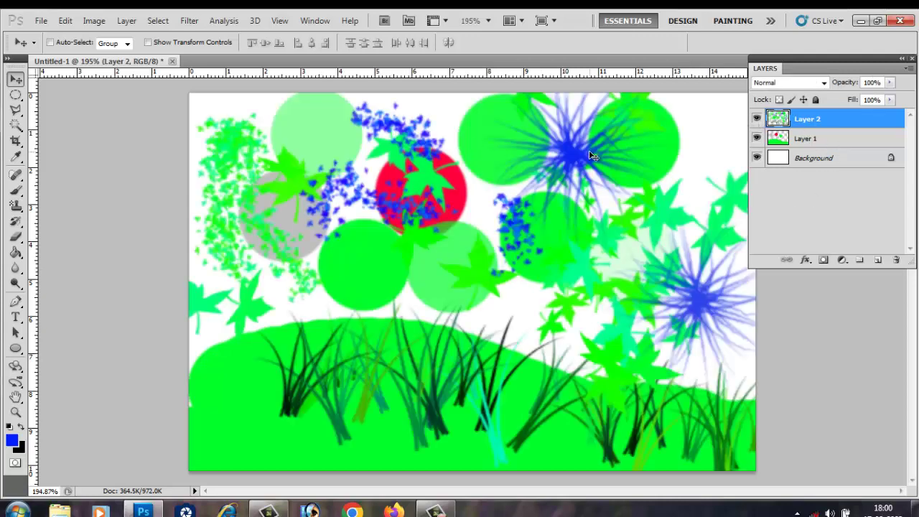
{"action": "left_click", "coordinate": [857, 141]}
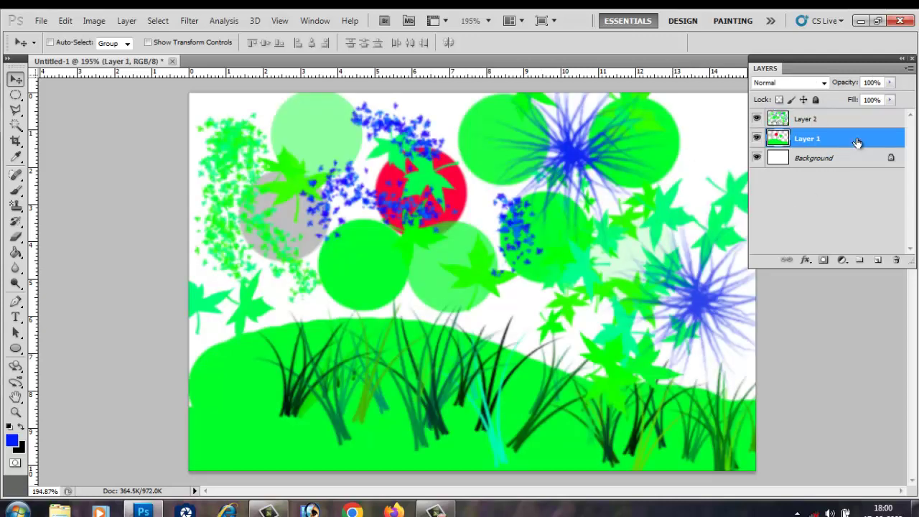
{"action": "left_click", "coordinate": [756, 139]}
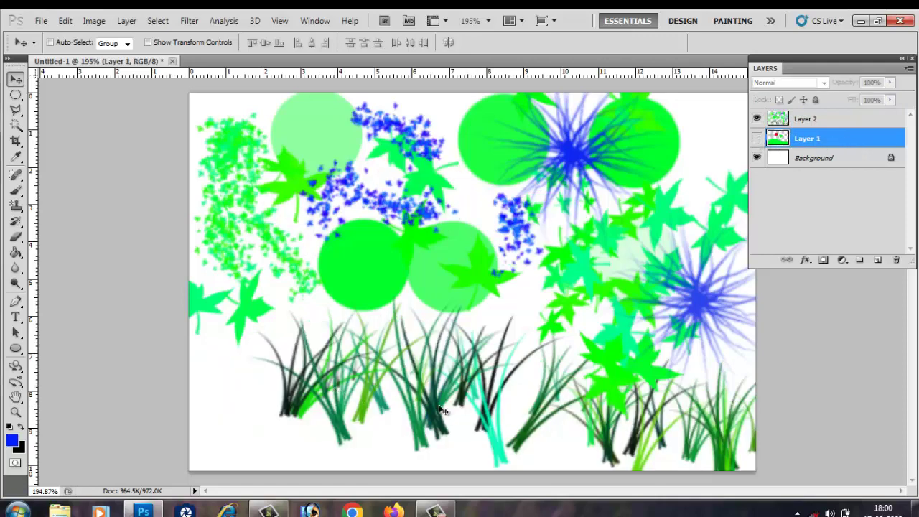
{"action": "left_click", "coordinate": [756, 139]}
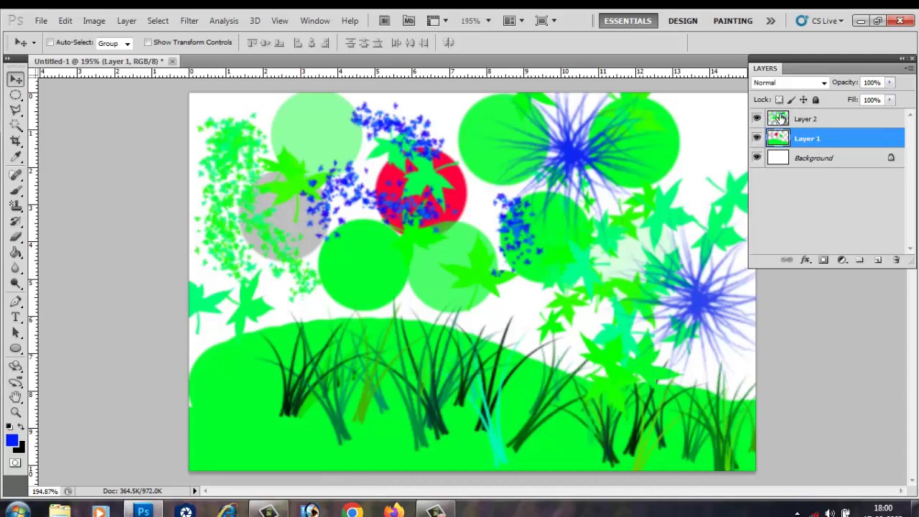
{"action": "left_click", "coordinate": [778, 120]}
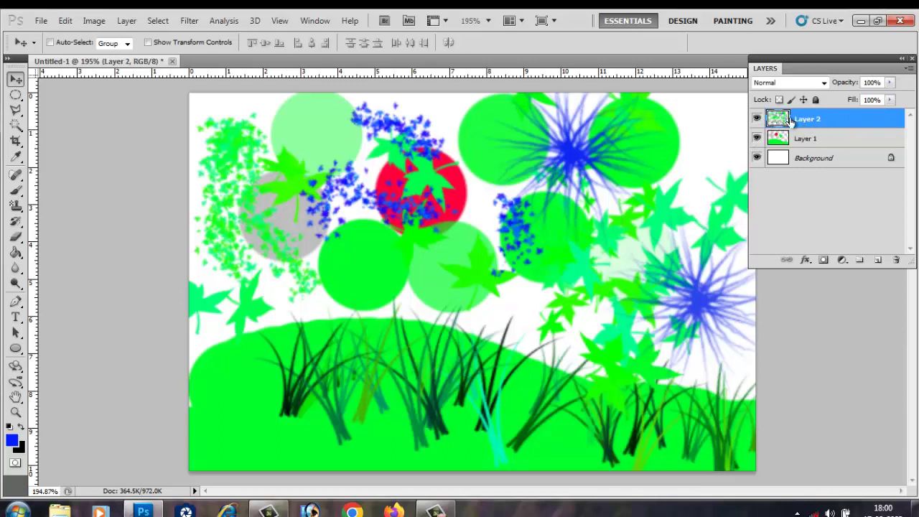
{"action": "left_click", "coordinate": [756, 119]}
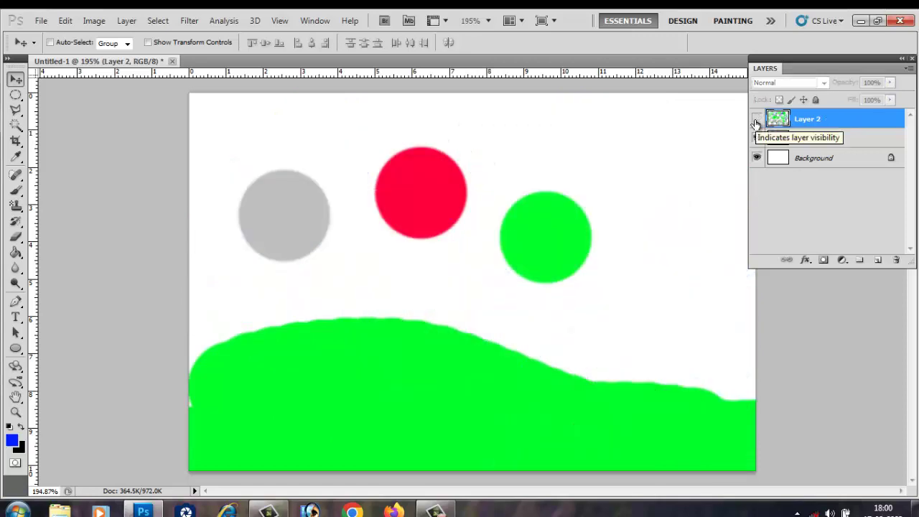
{"action": "left_click", "coordinate": [756, 120]}
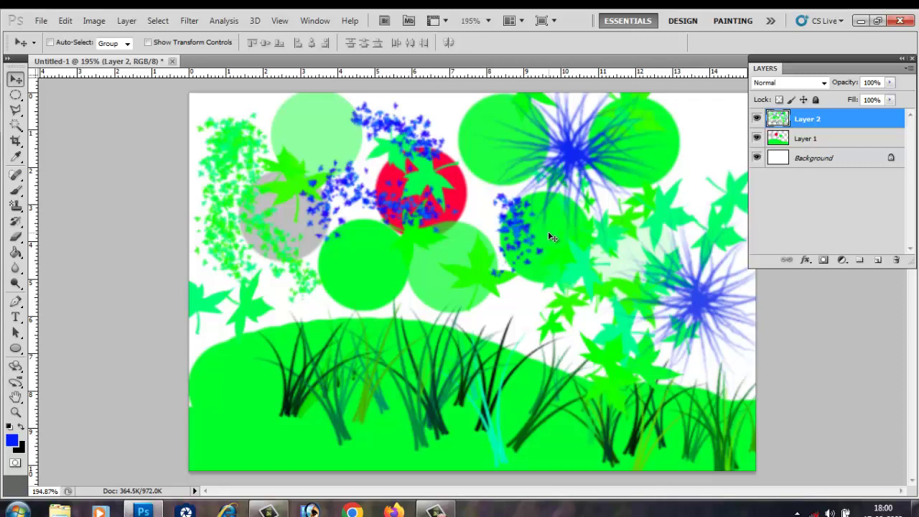
- Step backward repeatedly via Edit > Step Backward and Alt+Ctrl+Z, removing starbursts, speckles and leaves
{"action": "left_click", "coordinate": [64, 20]}
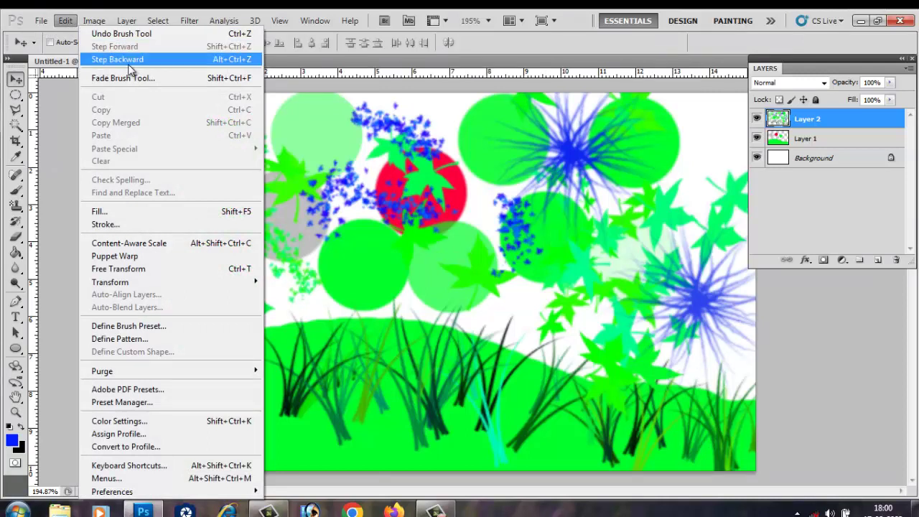
{"action": "left_click", "coordinate": [130, 63]}
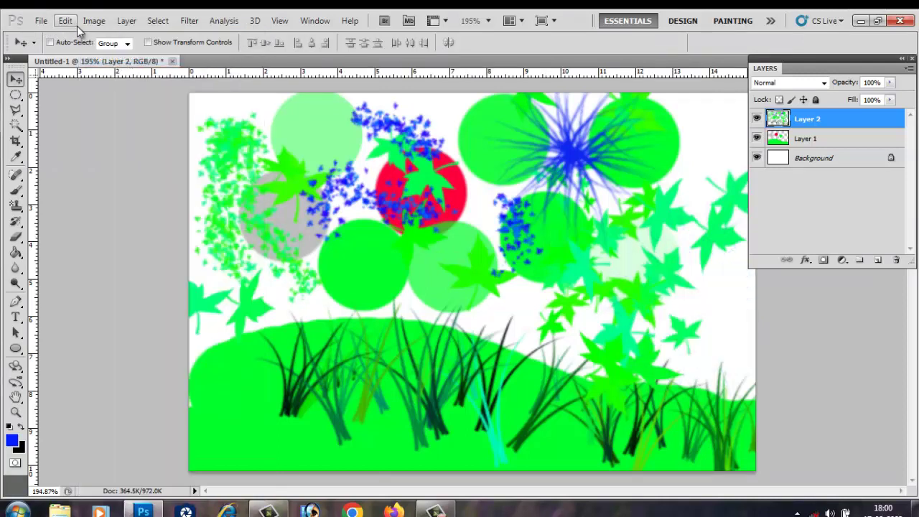
{"action": "left_click", "coordinate": [70, 22]}
{"action": "left_click", "coordinate": [94, 64]}
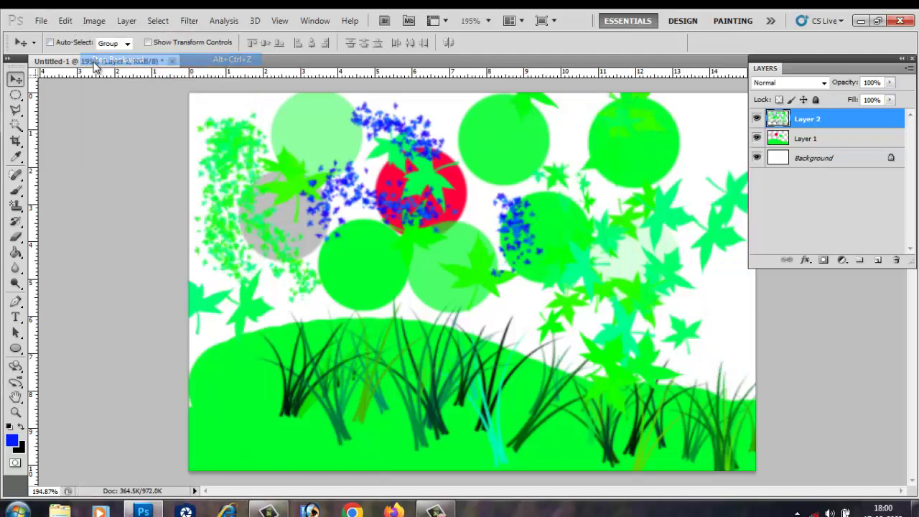
{"action": "left_click", "coordinate": [61, 25]}
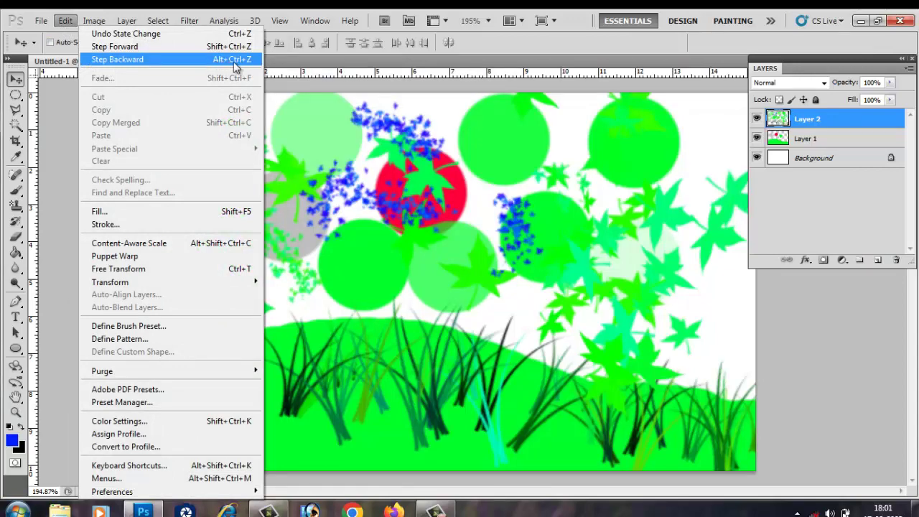
{"action": "left_click", "coordinate": [233, 62]}
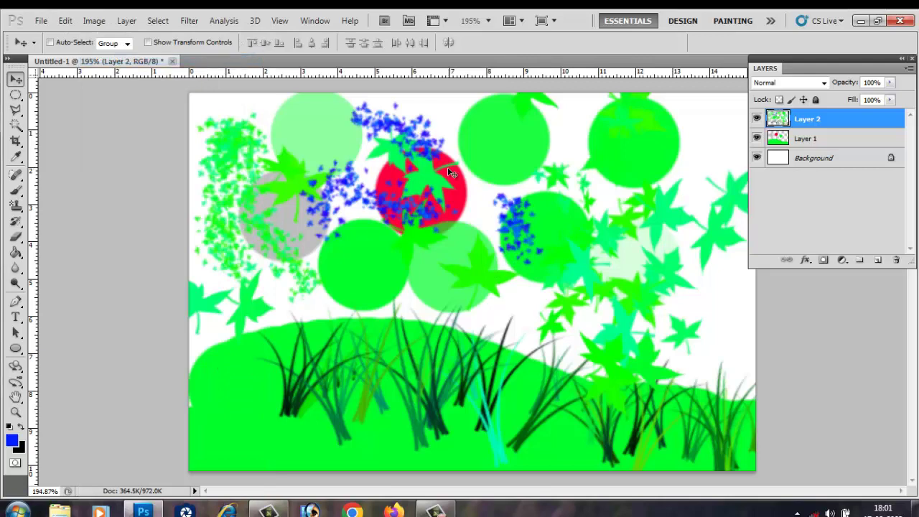
{"action": "key", "text": "ctrl+alt+z"}
{"action": "key", "text": "ctrl+alt+z"}
{"action": "key", "text": "ctrl+alt+z"}
{"action": "key", "text": "ctrl+alt+z"}
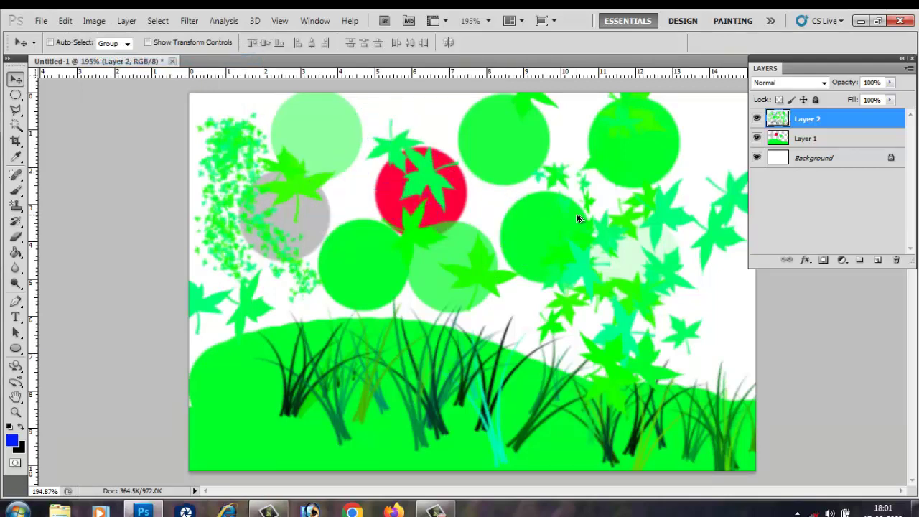
{"action": "key", "text": "ctrl+alt+z"}
{"action": "key", "text": "ctrl+alt+z"}
{"action": "key", "text": "ctrl+alt+z"}
{"action": "key", "text": "ctrl+alt+z"}
{"action": "key", "text": "ctrl+alt+z"}
{"action": "key", "text": "ctrl+alt+z"}
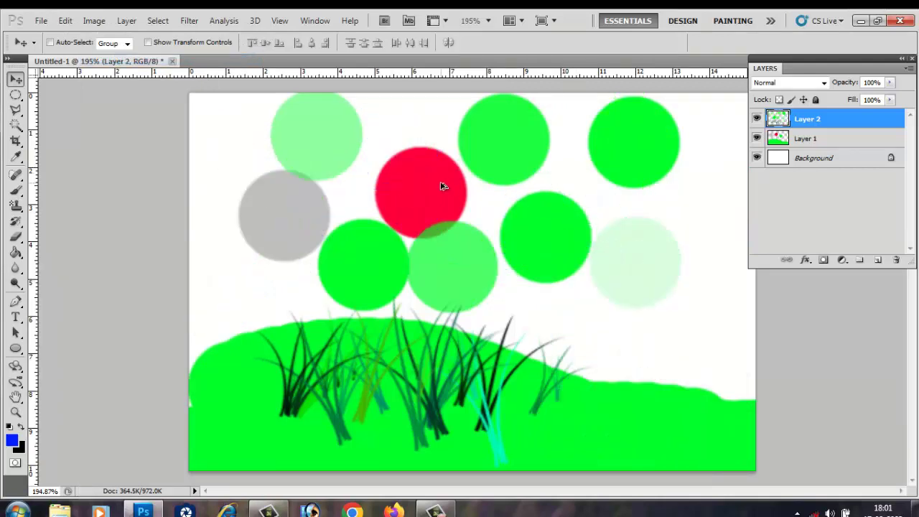
{"action": "key", "text": "ctrl+alt+z"}
{"action": "key", "text": "ctrl+alt+z"}
{"action": "key", "text": "ctrl+alt+z"}
{"action": "key", "text": "ctrl+alt+z"}
{"action": "key", "text": "ctrl+alt+z"}
{"action": "key", "text": "ctrl+alt+z"}
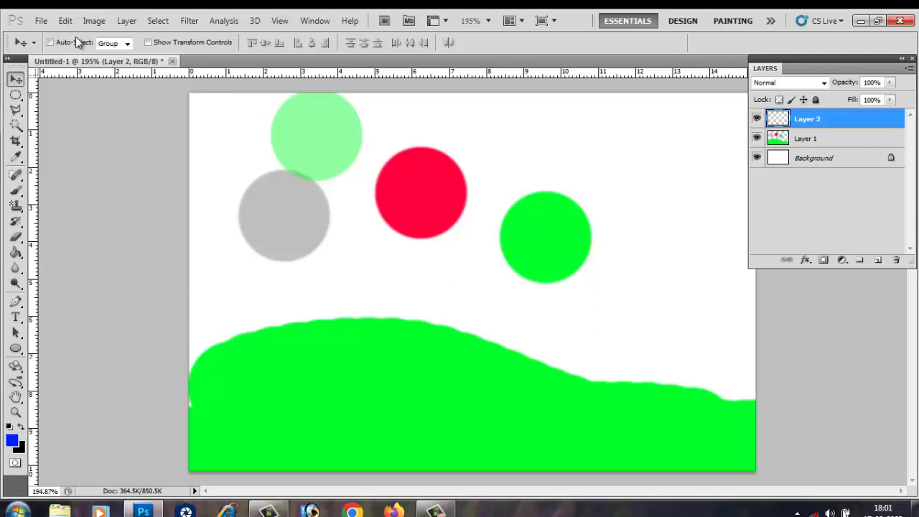
- Set History States from 20 to 1000 in Preferences > Performance and confirm
{"action": "left_click", "coordinate": [66, 21]}
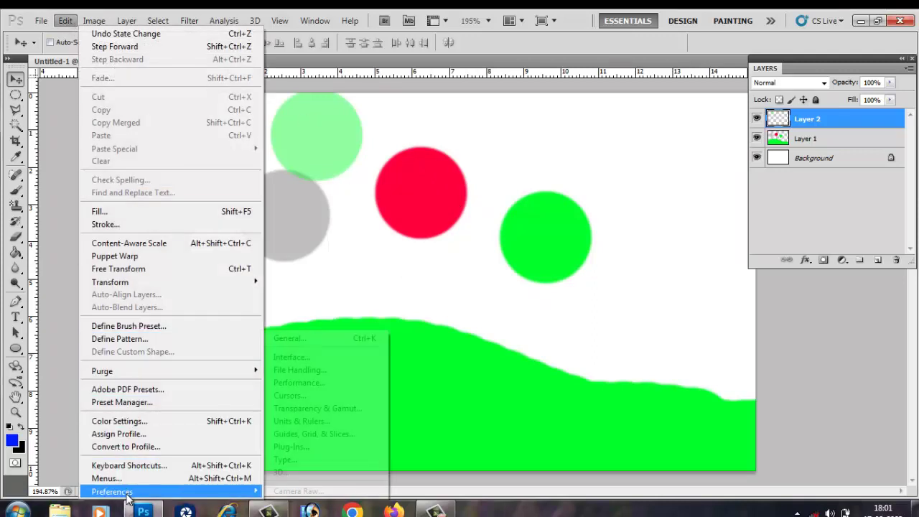
{"action": "mouse_move", "coordinate": [112, 491]}
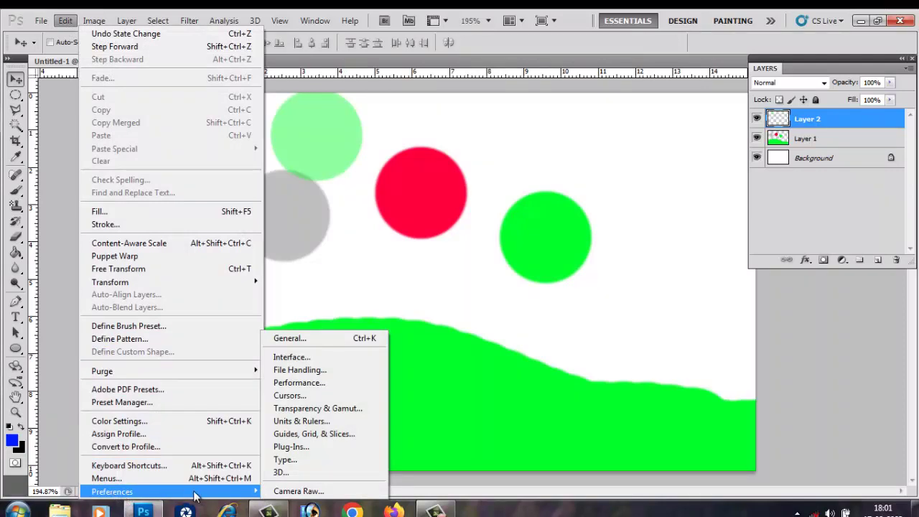
{"action": "left_click", "coordinate": [317, 341]}
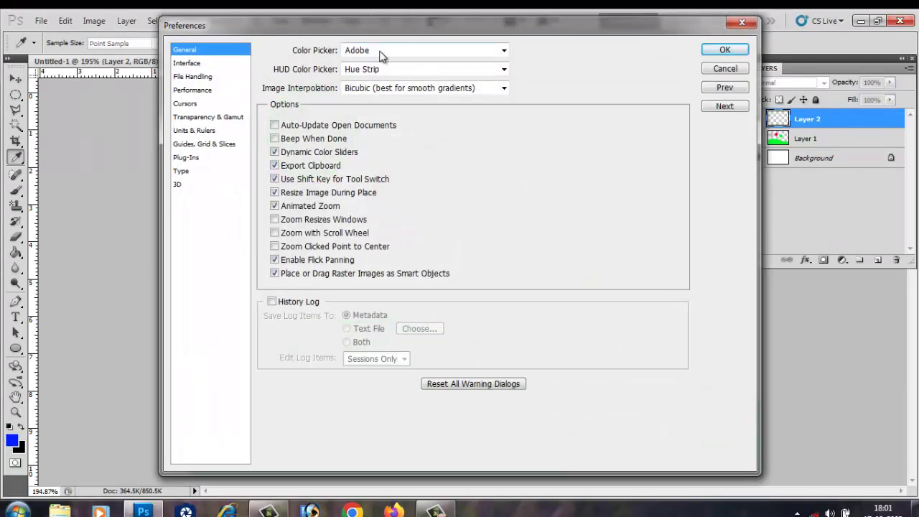
{"action": "left_click", "coordinate": [193, 69]}
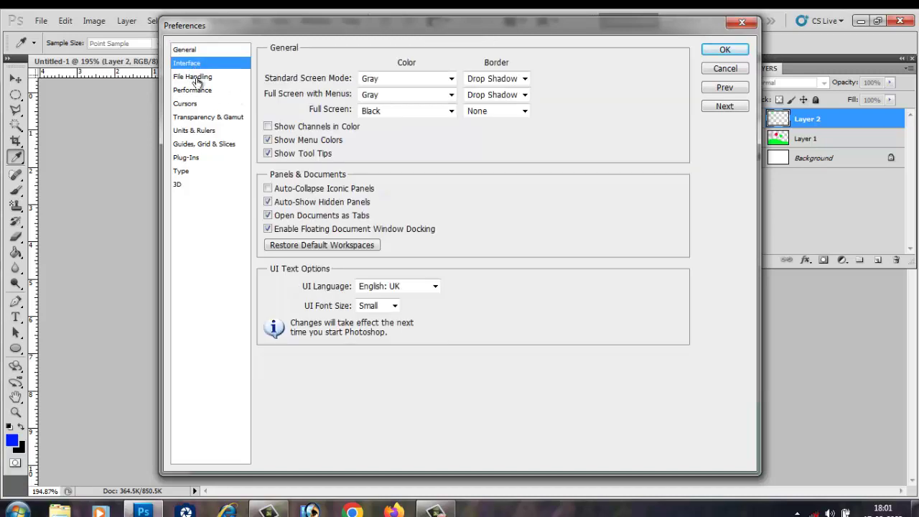
{"action": "left_click", "coordinate": [197, 79]}
{"action": "left_click", "coordinate": [206, 96]}
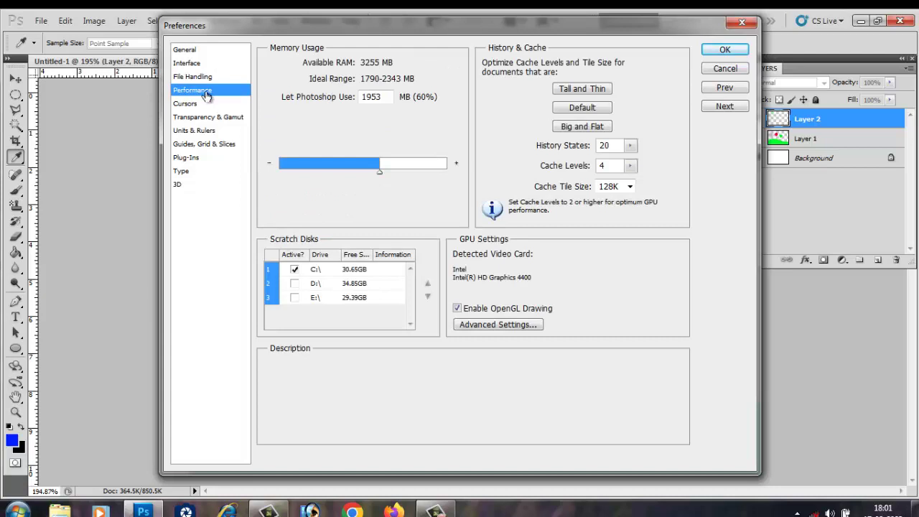
{"action": "mouse_move", "coordinate": [563, 146]}
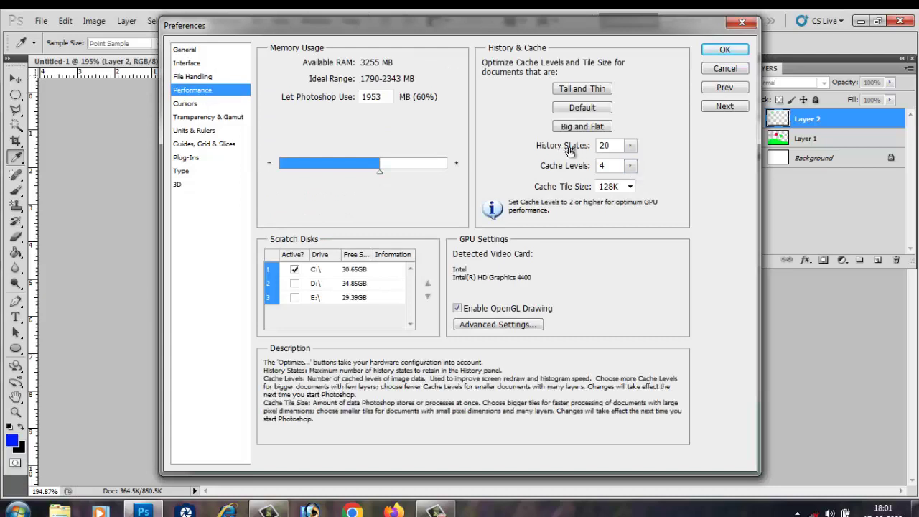
{"action": "left_click", "coordinate": [630, 146]}
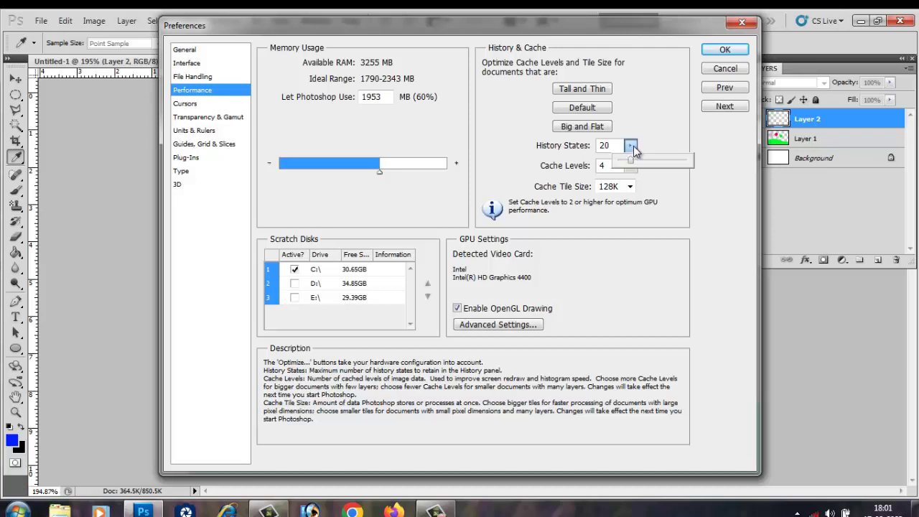
{"action": "left_click_drag", "start_coordinate": [629, 162], "coordinate": [711, 165]}
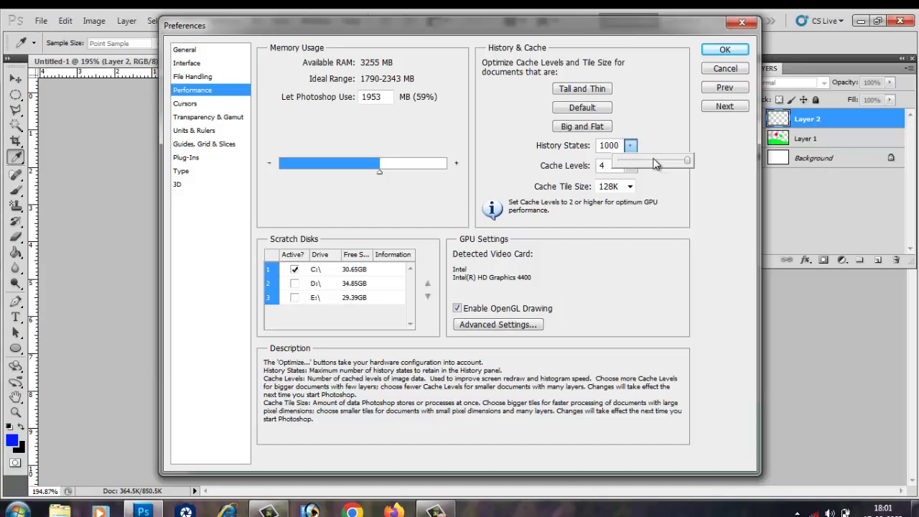
{"action": "left_click", "coordinate": [724, 50]}
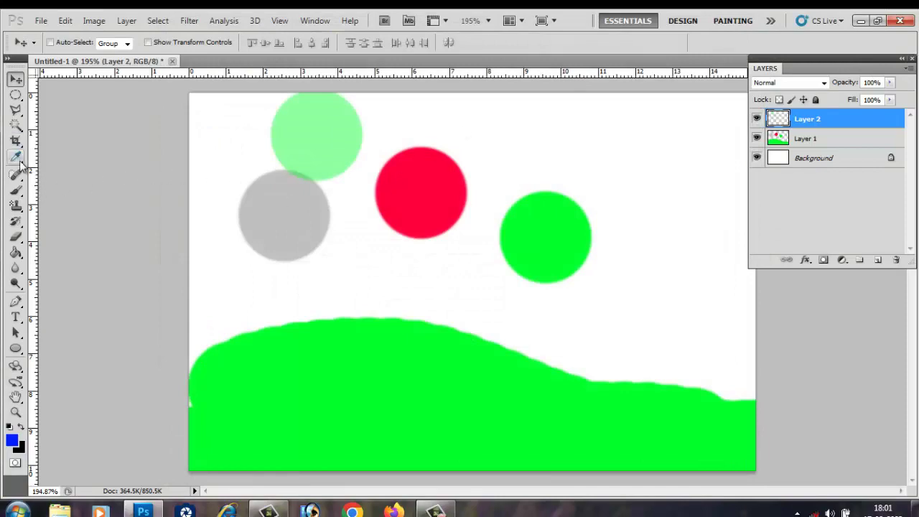
- Paint blue starburst strokes across the upper right and over the circles and hill
{"action": "left_click", "coordinate": [15, 189]}
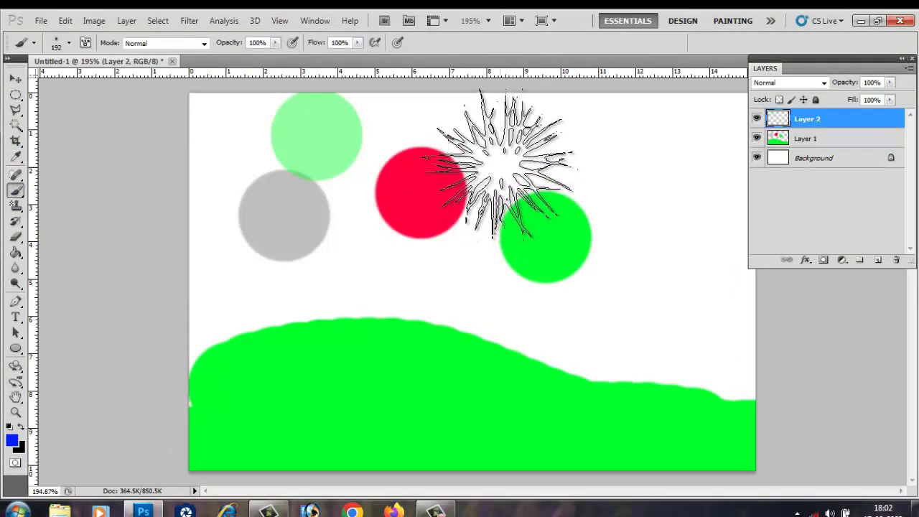
{"action": "mouse_move", "coordinate": [499, 164]}
{"action": "left_mouse_down"}
{"action": "mouse_move", "coordinate": [553, 154]}
{"action": "mouse_move", "coordinate": [677, 225]}
{"action": "mouse_move", "coordinate": [560, 273]}
{"action": "mouse_move", "coordinate": [328, 205]}
{"action": "mouse_move", "coordinate": [390, 112]}
{"action": "mouse_move", "coordinate": [297, 277]}
{"action": "mouse_move", "coordinate": [471, 320]}
{"action": "mouse_move", "coordinate": [544, 380]}
{"action": "mouse_move", "coordinate": [441, 246]}
{"action": "mouse_move", "coordinate": [502, 338]}
{"action": "mouse_move", "coordinate": [381, 208]}
{"action": "mouse_move", "coordinate": [657, 288]}
{"action": "mouse_move", "coordinate": [653, 144]}
{"action": "mouse_move", "coordinate": [287, 123]}
{"action": "mouse_move", "coordinate": [213, 359]}
{"action": "mouse_move", "coordinate": [195, 151]}
{"action": "mouse_move", "coordinate": [553, 154]}
{"action": "mouse_move", "coordinate": [715, 359]}
{"action": "left_mouse_up"}
{"action": "mouse_move", "coordinate": [445, 423]}
{"action": "left_mouse_down"}
{"action": "mouse_move", "coordinate": [225, 390]}
{"action": "mouse_move", "coordinate": [257, 229]}
{"action": "mouse_move", "coordinate": [338, 107]}
{"action": "mouse_move", "coordinate": [589, 333]}
{"action": "mouse_move", "coordinate": [615, 400]}
{"action": "mouse_move", "coordinate": [687, 236]}
{"action": "left_mouse_up"}
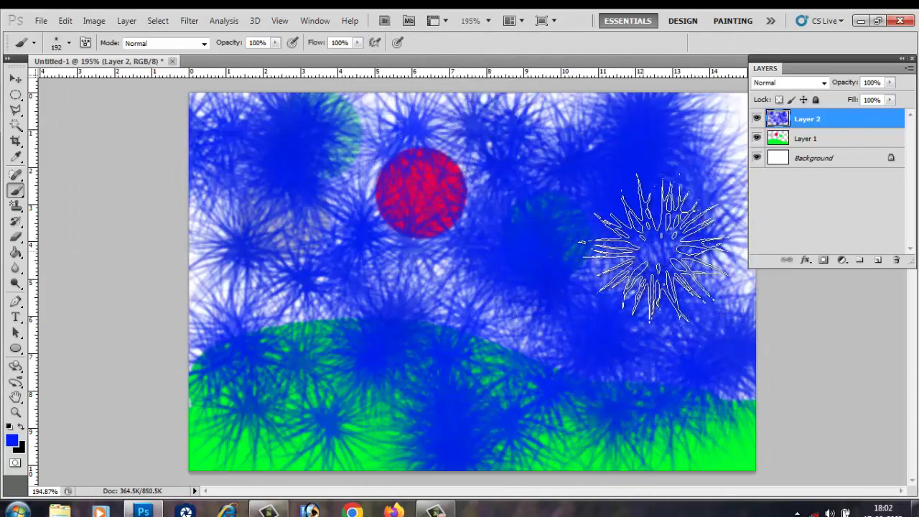
- Step backward repeatedly with Edit > Step Backward and Alt+Ctrl+Z to remove the blue strokes
{"action": "left_click", "coordinate": [64, 21]}
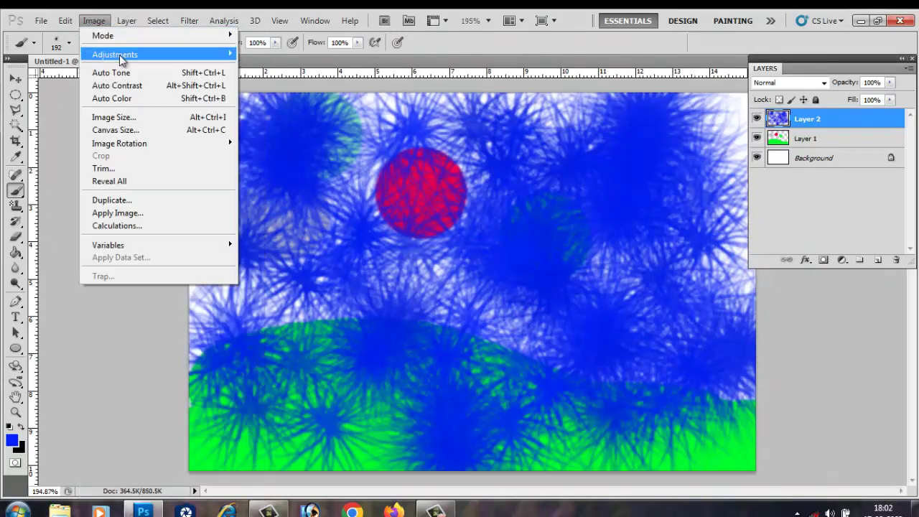
{"action": "left_click", "coordinate": [89, 60]}
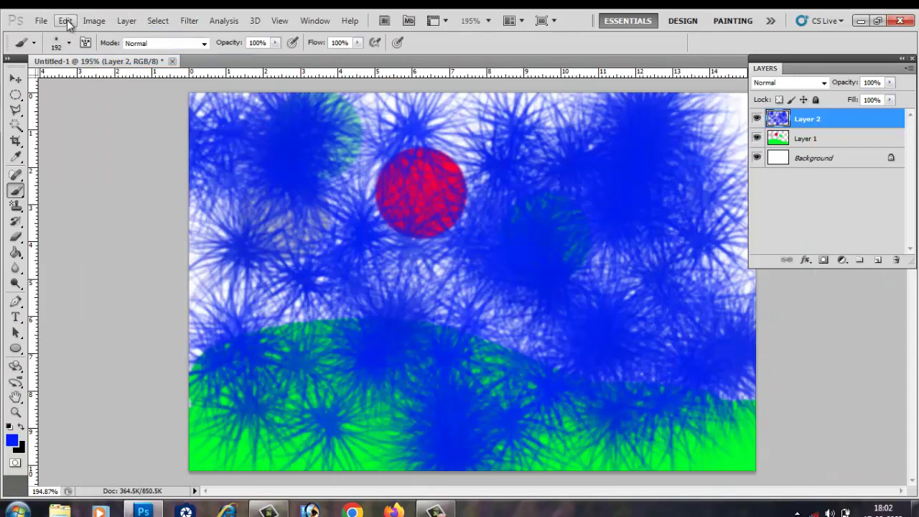
{"action": "left_click", "coordinate": [64, 21]}
{"action": "left_click", "coordinate": [89, 61]}
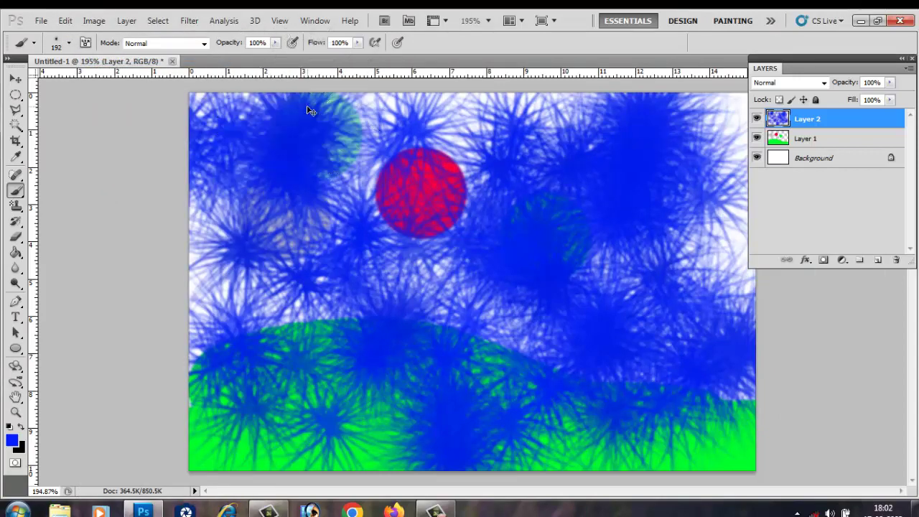
{"action": "key", "text": "ctrl+alt+z"}
{"action": "key", "text": "ctrl+alt+z"}
{"action": "key", "text": "ctrl+alt+z"}
{"action": "key", "text": "ctrl+alt+z"}
{"action": "key", "text": "ctrl+alt+z"}
{"action": "key", "text": "ctrl+alt+z"}
{"action": "key", "text": "ctrl+alt+z"}
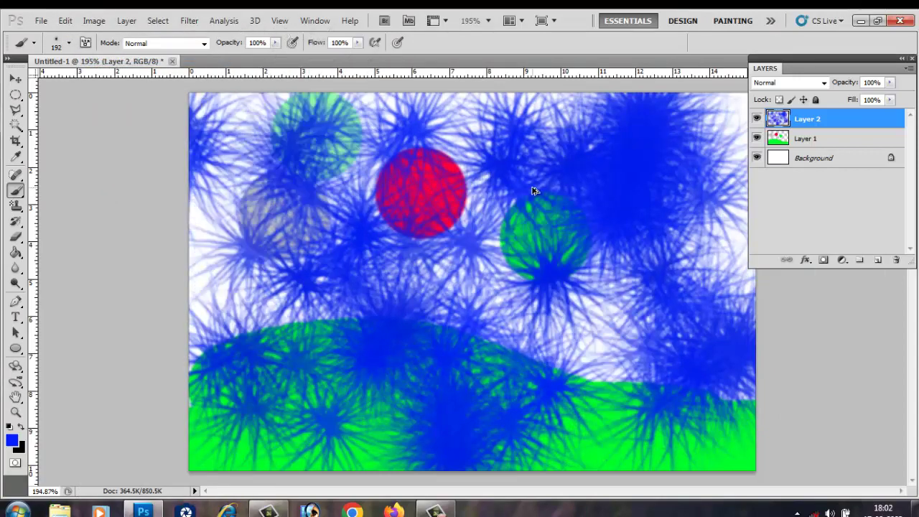
{"action": "key", "text": "ctrl+alt+z"}
{"action": "key", "text": "ctrl+alt+z"}
{"action": "key", "text": "ctrl+alt+z"}
{"action": "key", "text": "ctrl+alt+z"}
{"action": "key", "text": "ctrl+alt+z"}
{"action": "key", "text": "ctrl+alt+z"}
{"action": "key", "text": "ctrl+alt+z"}
{"action": "key", "text": "ctrl+alt+z"}
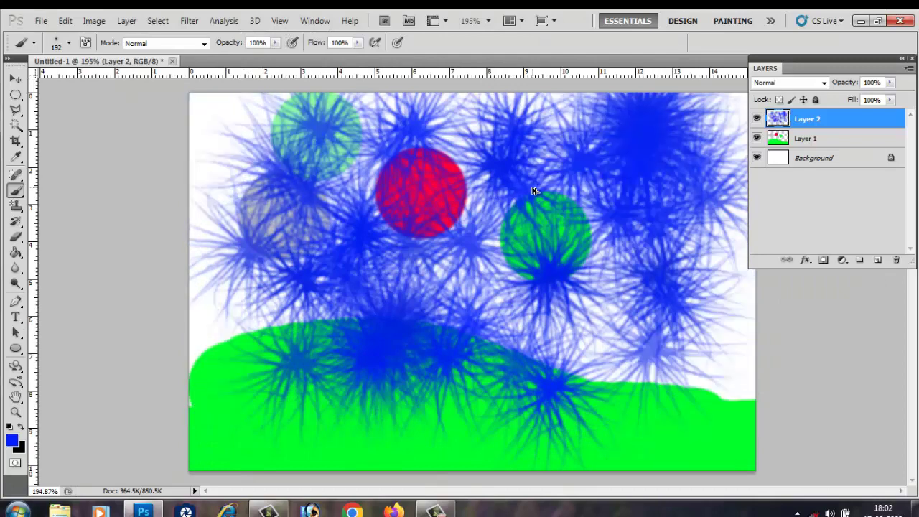
{"action": "key", "text": "ctrl+alt+z"}
{"action": "key", "text": "ctrl+alt+z"}
{"action": "key", "text": "ctrl+alt+z"}
{"action": "key", "text": "ctrl+alt+z"}
{"action": "key", "text": "ctrl+alt+z"}
{"action": "key", "text": "ctrl+alt+z"}
{"action": "key", "text": "ctrl+alt+z"}
{"action": "key", "text": "ctrl+alt+z"}
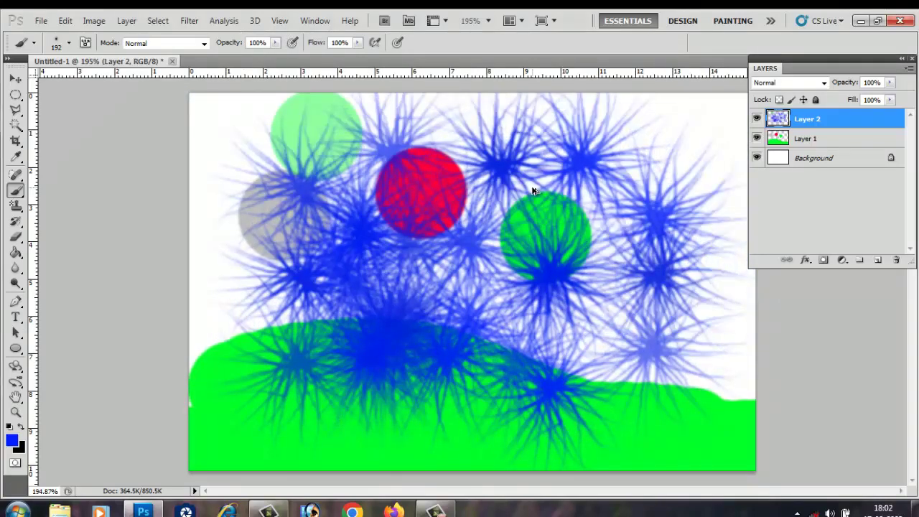
{"action": "key", "text": "ctrl+alt+z"}
{"action": "key", "text": "ctrl+alt+z"}
{"action": "key", "text": "ctrl+alt+z"}
{"action": "key", "text": "ctrl+alt+z"}
{"action": "key", "text": "ctrl+alt+z"}
{"action": "key", "text": "ctrl+alt+z"}
{"action": "key", "text": "ctrl+alt+z"}
{"action": "key", "text": "ctrl+alt+z"}
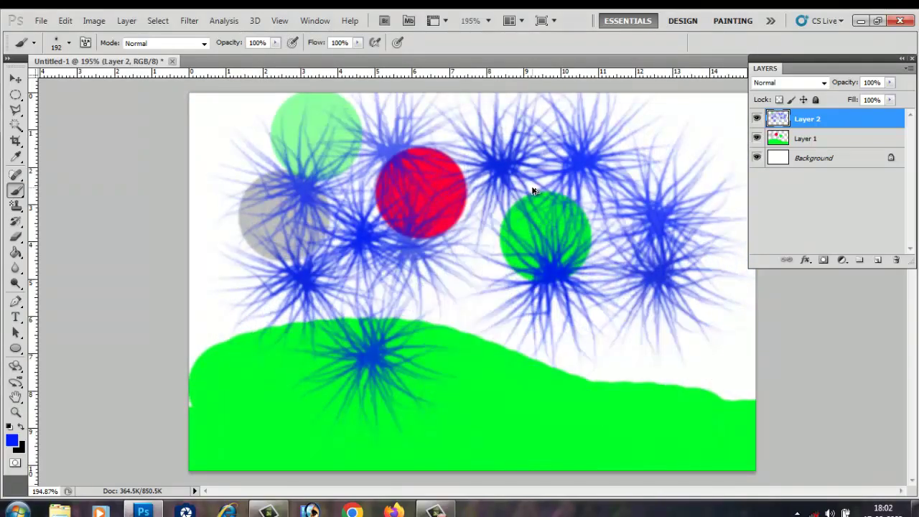
{"action": "key", "text": "ctrl+alt+z"}
{"action": "key", "text": "ctrl+alt+z"}
{"action": "key", "text": "ctrl+alt+z"}
{"action": "key", "text": "ctrl+alt+z"}
{"action": "key", "text": "ctrl+alt+z"}
{"action": "key", "text": "ctrl+alt+z"}
{"action": "key", "text": "ctrl+alt+z"}
{"action": "key", "text": "ctrl+alt+z"}
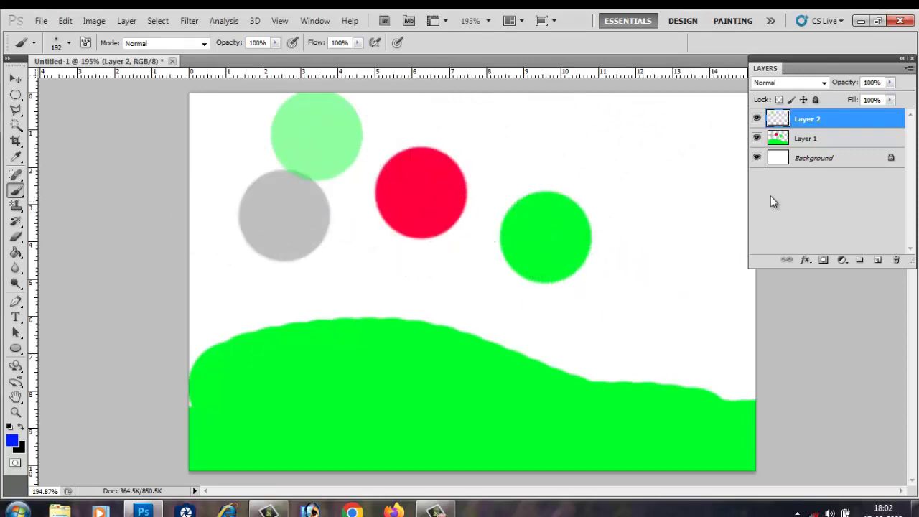
{"action": "left_click", "coordinate": [756, 119]}
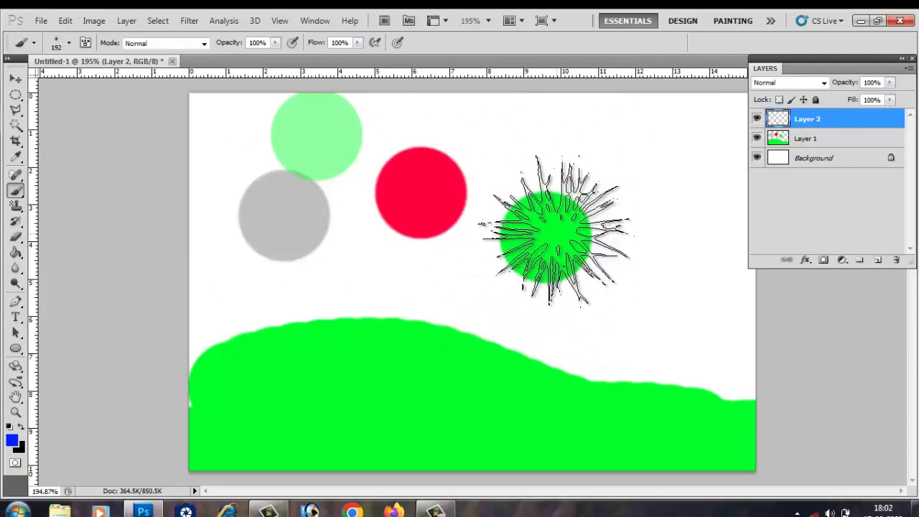
{"action": "left_click", "coordinate": [66, 21]}
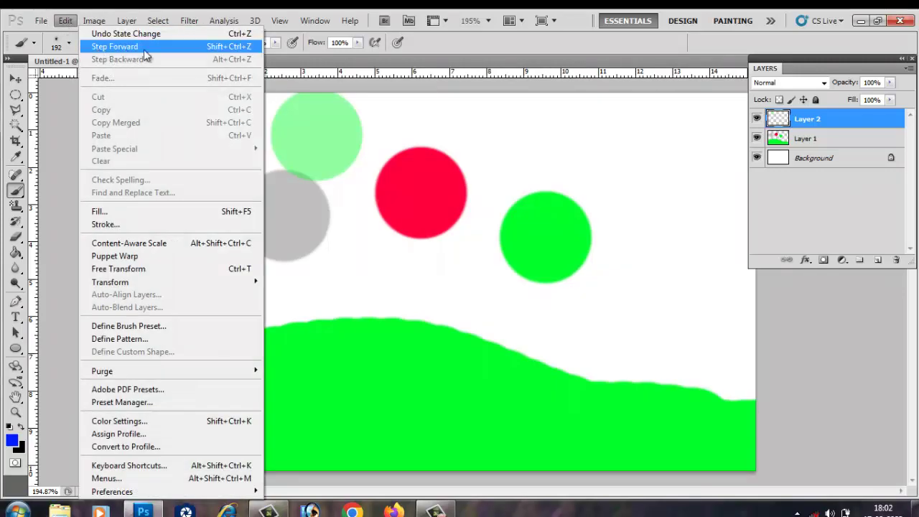
{"action": "left_click", "coordinate": [233, 47]}
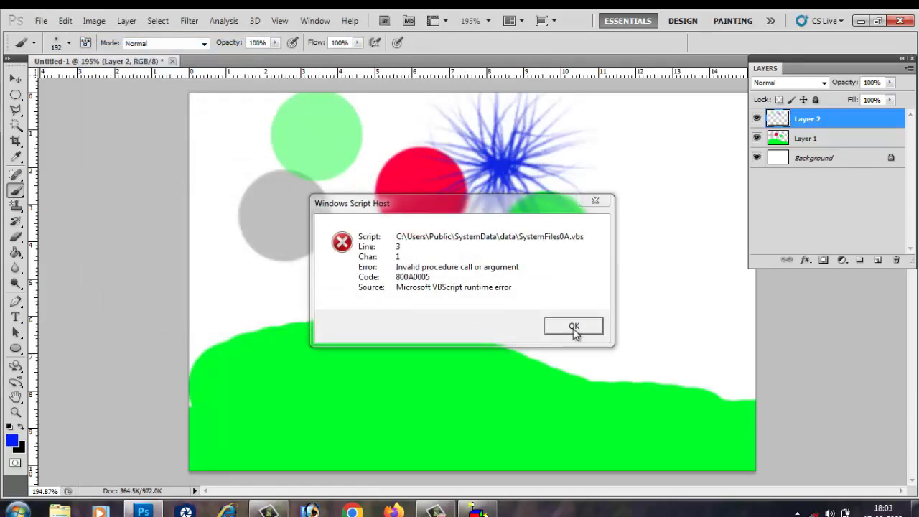
{"action": "left_click", "coordinate": [574, 329]}
{"action": "left_click", "coordinate": [579, 158]}
{"action": "left_click", "coordinate": [658, 216]}
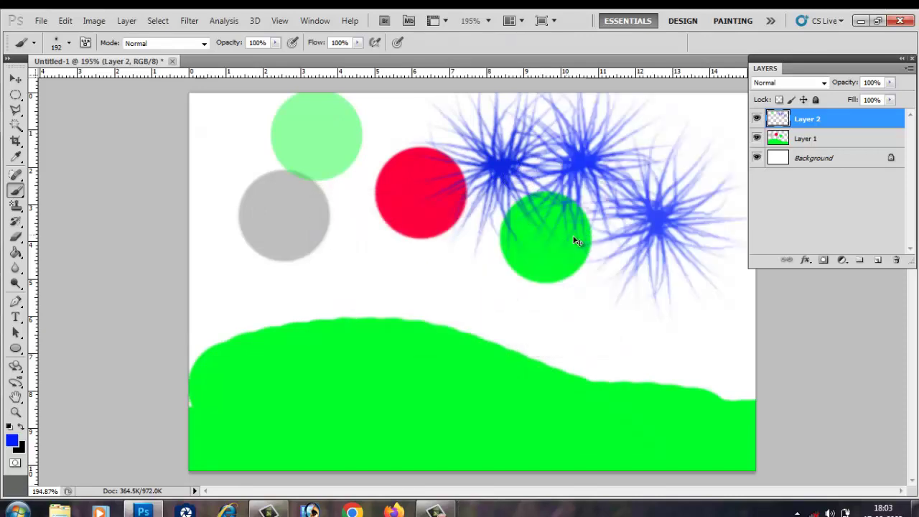
{"action": "left_click", "coordinate": [654, 274]}
{"action": "left_click", "coordinate": [552, 270]}
{"action": "key", "text": "ctrl+shift+z"}
{"action": "key", "text": "ctrl+shift+z"}
{"action": "key", "text": "ctrl+shift+z"}
{"action": "key", "text": "ctrl+shift+z"}
{"action": "key", "text": "ctrl+shift+z"}
{"action": "key", "text": "ctrl+shift+z"}
{"action": "key", "text": "ctrl+shift+z"}
{"action": "key", "text": "ctrl+shift+z"}
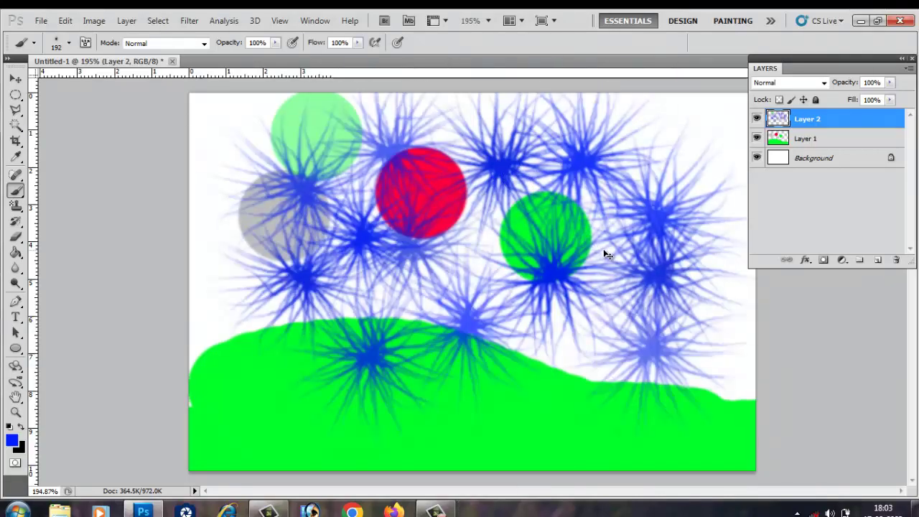
{"action": "key", "text": "ctrl+shift+z"}
{"action": "key", "text": "ctrl+shift+z"}
{"action": "key", "text": "ctrl+shift+z"}
{"action": "key", "text": "ctrl+shift+z"}
{"action": "key", "text": "ctrl+shift+z"}
{"action": "key", "text": "ctrl+shift+z"}
{"action": "key", "text": "ctrl+shift+z"}
{"action": "key", "text": "ctrl+shift+z"}
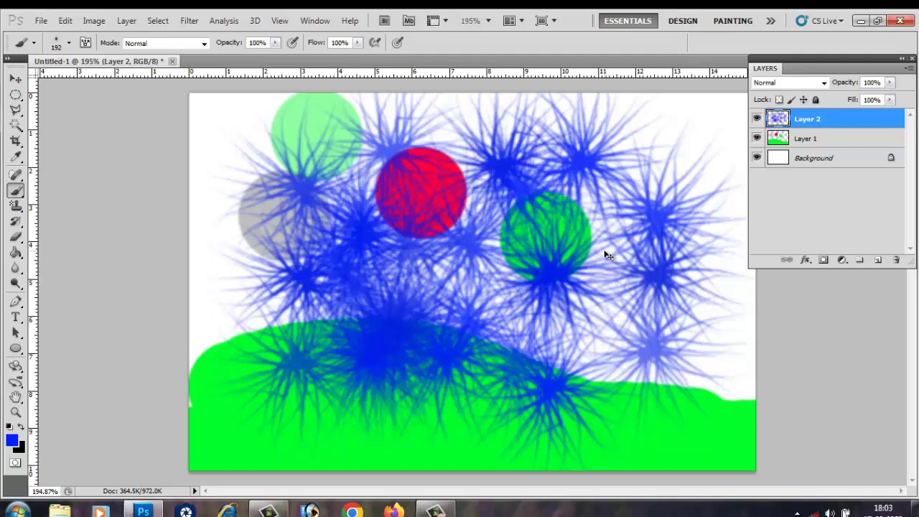
{"action": "key", "text": "ctrl+shift+z"}
{"action": "key", "text": "ctrl+shift+z"}
{"action": "key", "text": "ctrl+shift+z"}
{"action": "key", "text": "ctrl+shift+z"}
{"action": "key", "text": "ctrl+shift+z"}
{"action": "key", "text": "ctrl+shift+z"}
{"action": "key", "text": "ctrl+shift+z"}
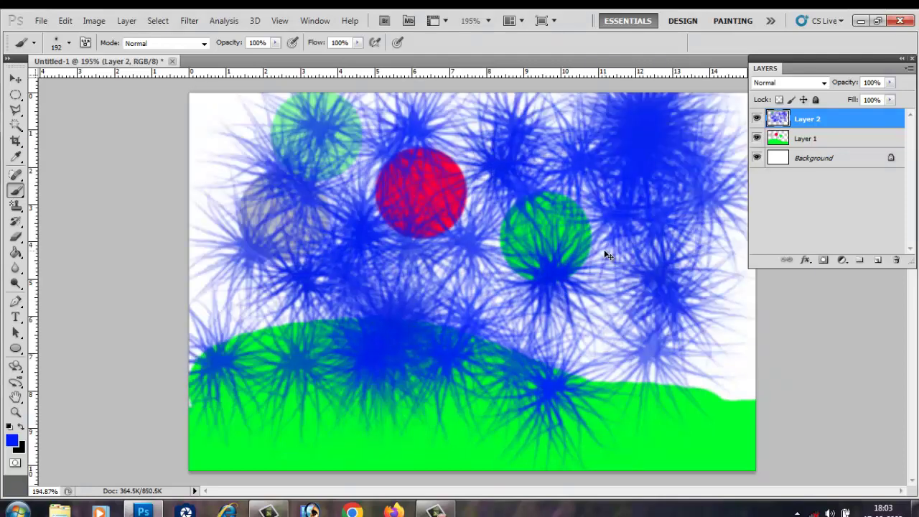
{"action": "key", "text": "ctrl+shift+z"}
{"action": "key", "text": "ctrl+shift+z"}
{"action": "key", "text": "ctrl+alt+z"}
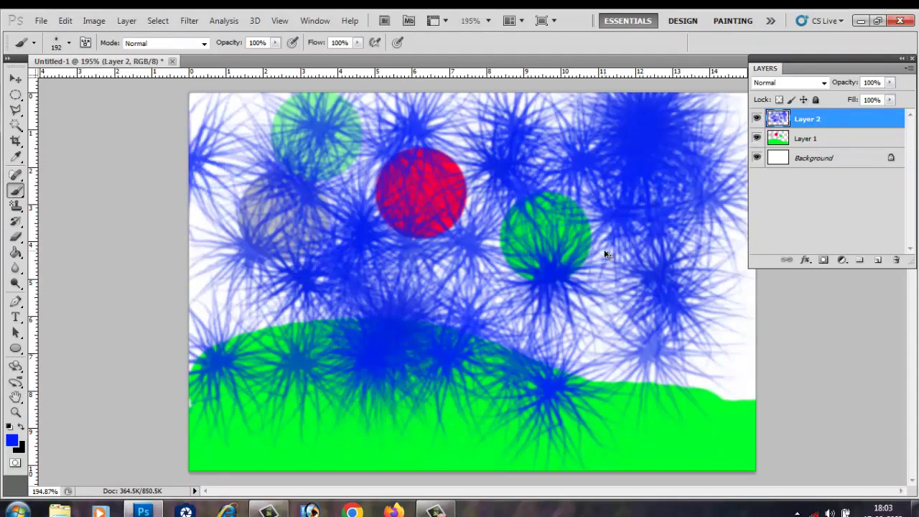
{"action": "key", "text": "ctrl+alt+z"}
{"action": "key", "text": "ctrl+alt+z"}
{"action": "key", "text": "ctrl+alt+z"}
{"action": "key", "text": "ctrl+alt+z"}
{"action": "key", "text": "ctrl+alt+z"}
{"action": "key", "text": "ctrl+alt+z"}
{"action": "key", "text": "ctrl+alt+z"}
{"action": "key", "text": "ctrl+alt+z"}
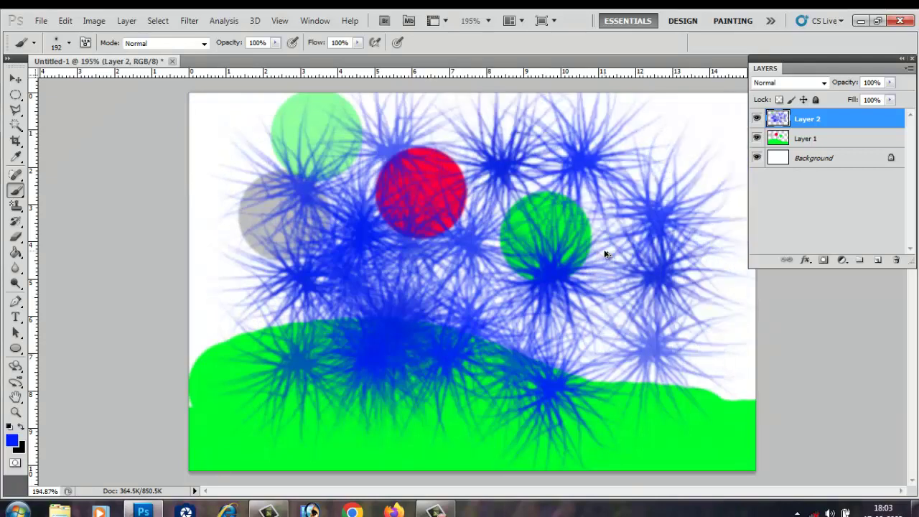
{"action": "key", "text": "ctrl+alt+z"}
{"action": "key", "text": "ctrl+alt+z"}
{"action": "key", "text": "ctrl+alt+z"}
{"action": "key", "text": "ctrl+alt+z"}
{"action": "key", "text": "ctrl+alt+z"}
{"action": "key", "text": "ctrl+alt+z"}
{"action": "key", "text": "ctrl+alt+z"}
{"action": "key", "text": "ctrl+alt+z"}
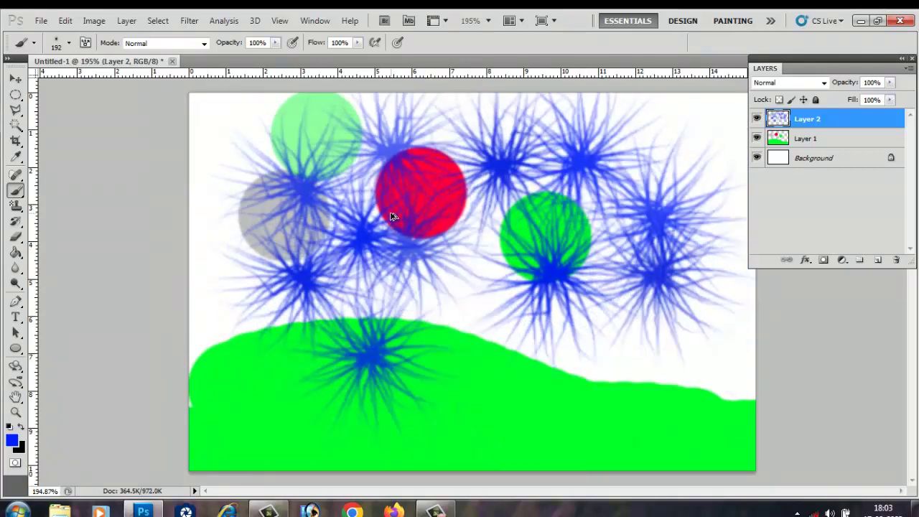
{"action": "key", "text": "ctrl+alt+z"}
{"action": "key", "text": "ctrl+alt+z"}
{"action": "key", "text": "ctrl+alt+z"}
{"action": "key", "text": "ctrl+alt+z"}
{"action": "key", "text": "ctrl+alt+z"}
{"action": "key", "text": "ctrl+alt+z"}
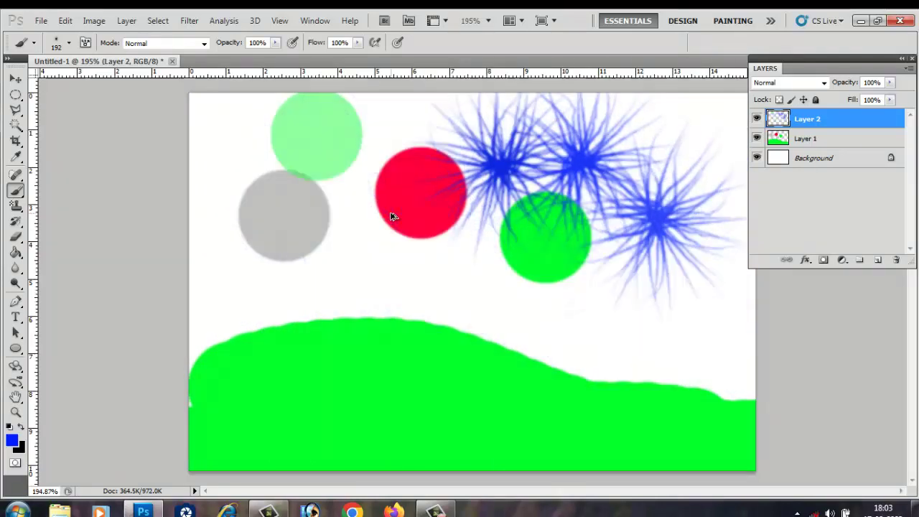
{"action": "key", "text": "ctrl+alt+z"}
{"action": "key", "text": "ctrl+alt+z"}
{"action": "key", "text": "ctrl+alt+z"}
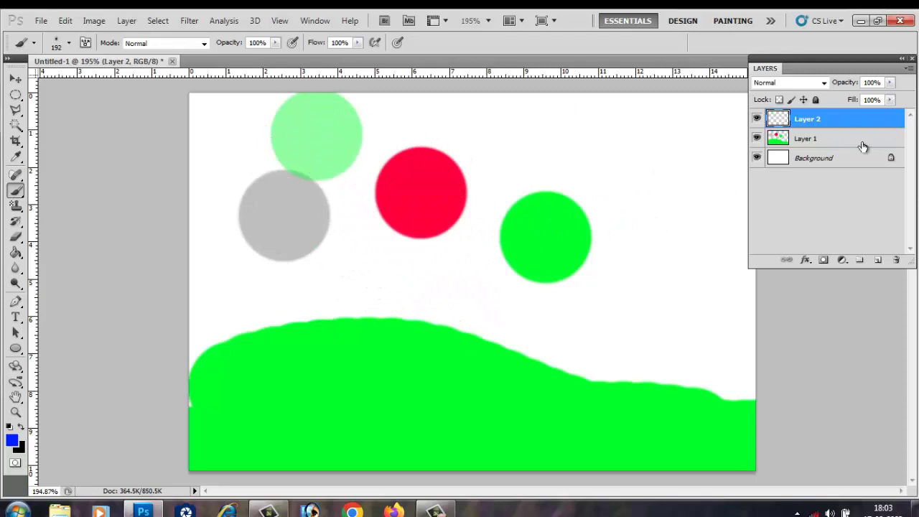
- Delete Layer 2, then Layer 1, with the Layers panel trash icon
{"action": "left_click", "coordinate": [896, 260]}
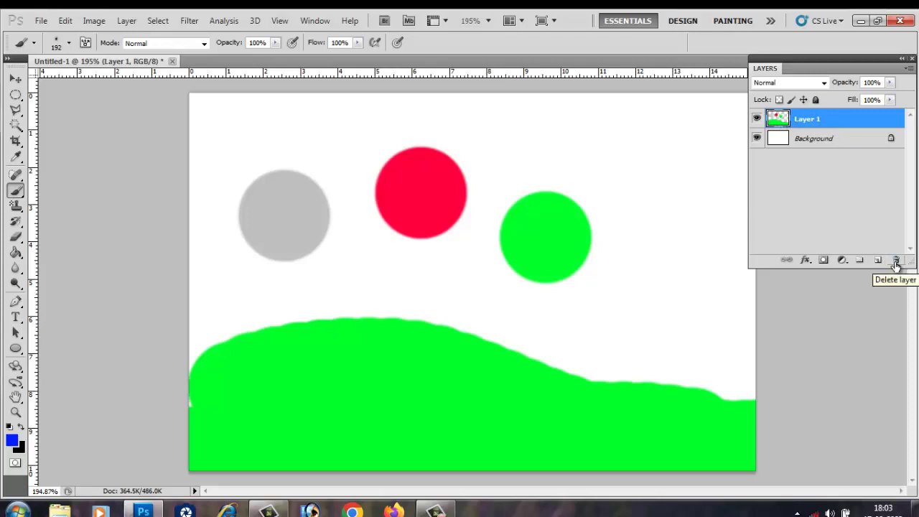
{"action": "left_click", "coordinate": [895, 260]}
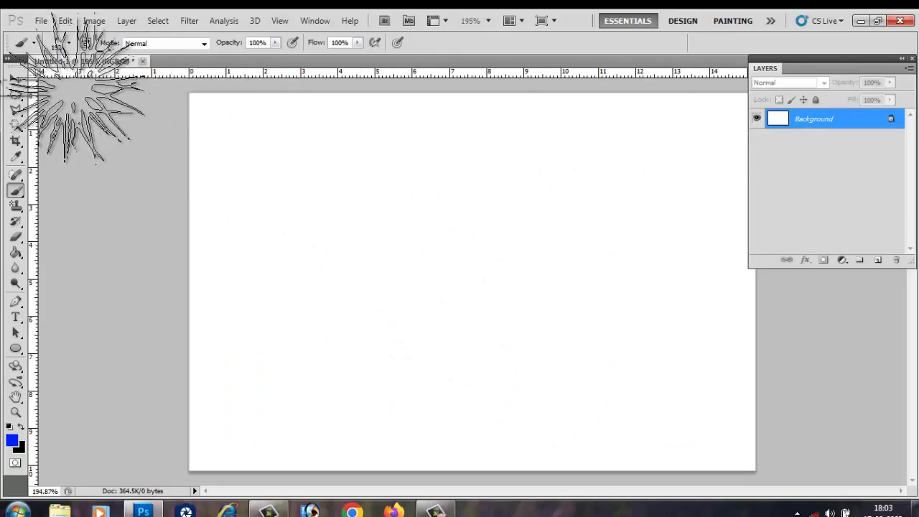
- Select the Move tool (V) in the toolbox
{"action": "left_click", "coordinate": [16, 79]}
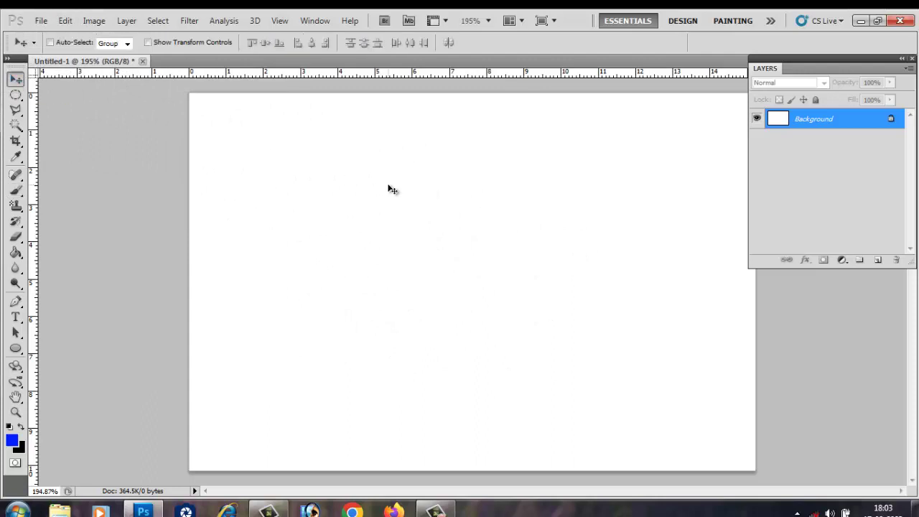